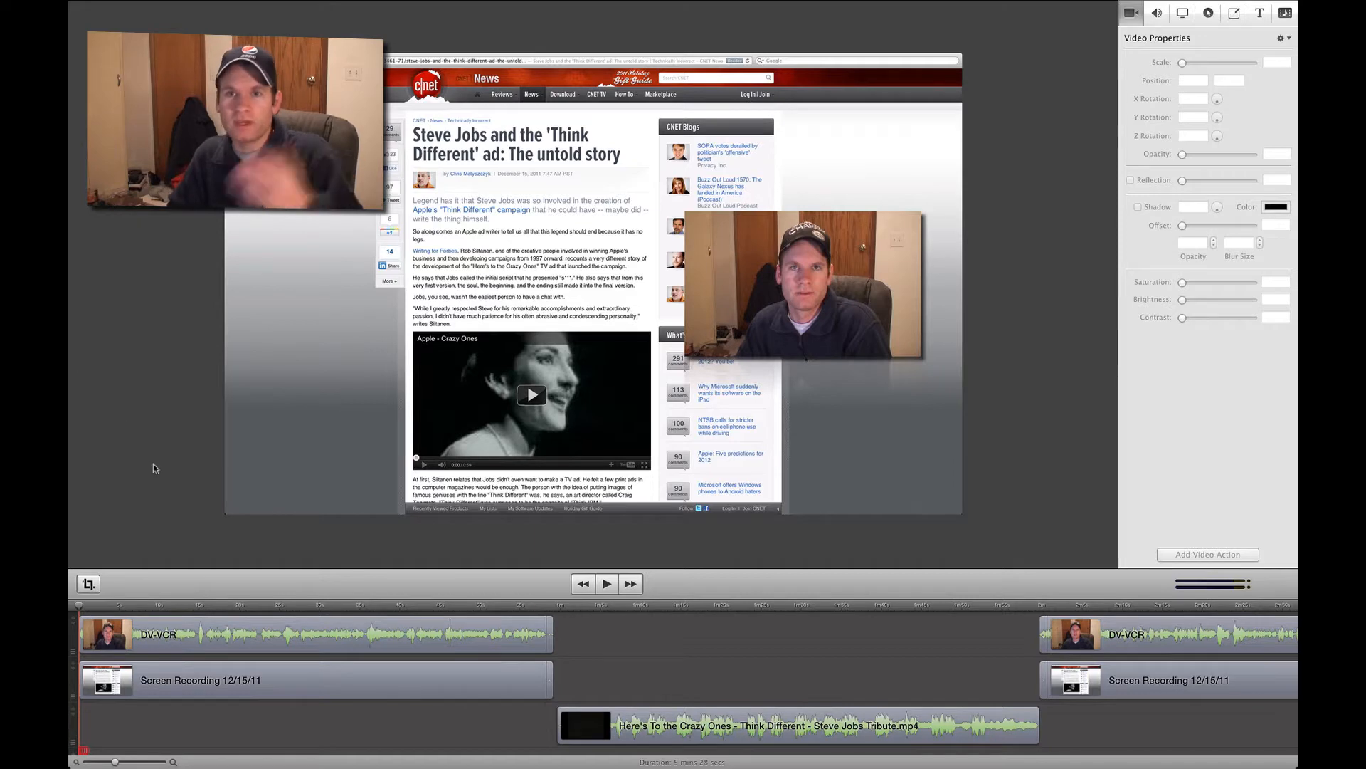
- Examine the webcam, screen recording and Here's To the Crazy Ones clips and how they are arranged on the timeline
scroll(663, 660, "right", 10)
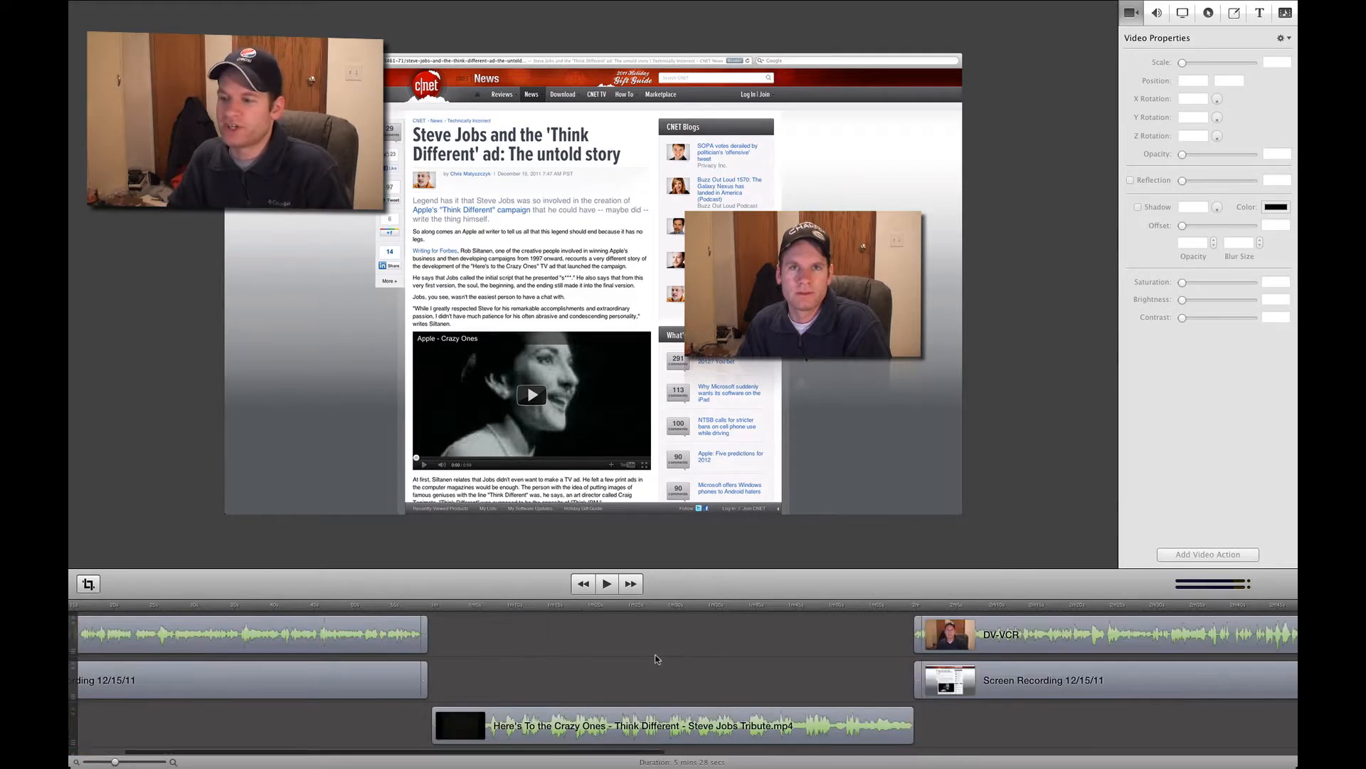
scroll(634, 658, "right", 15)
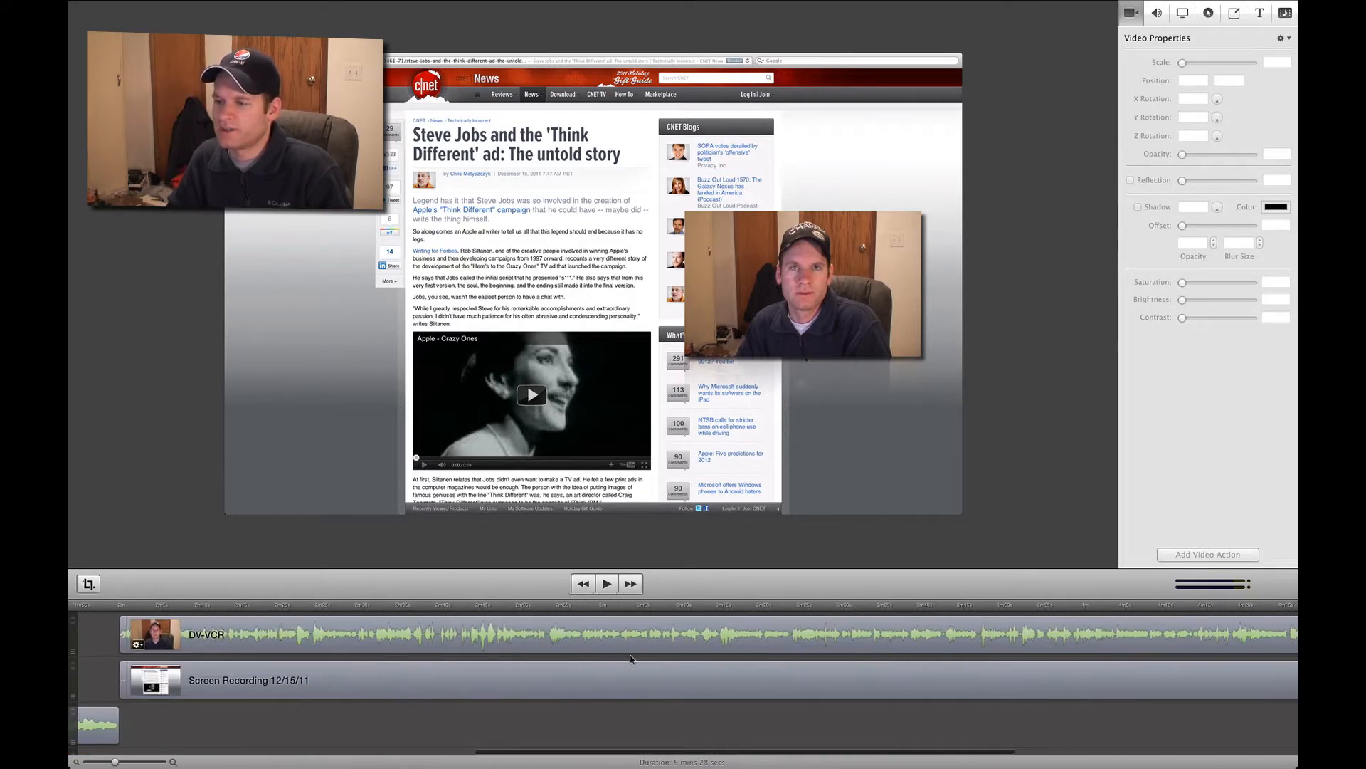
scroll(621, 661, "left", 12)
scroll(621, 658, "left", 11)
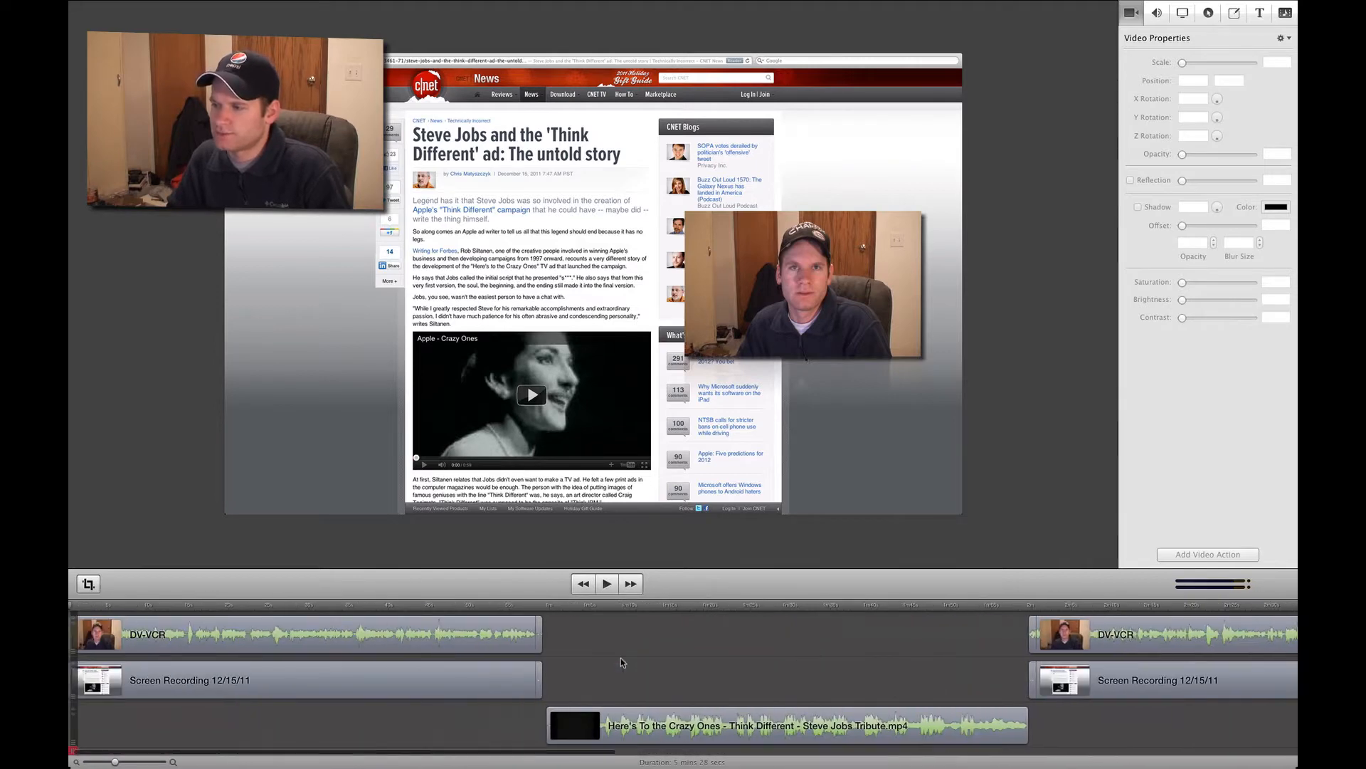
left_click(211, 638)
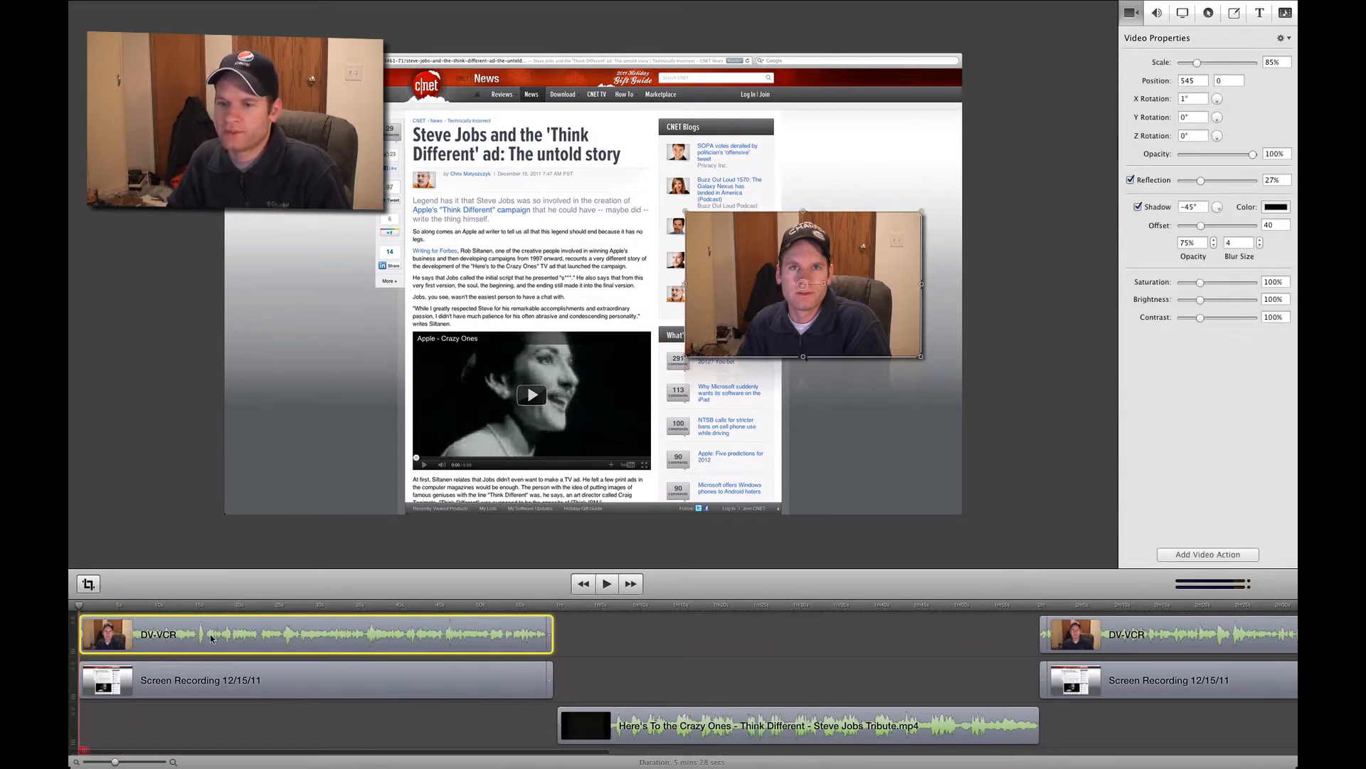
left_click(210, 681)
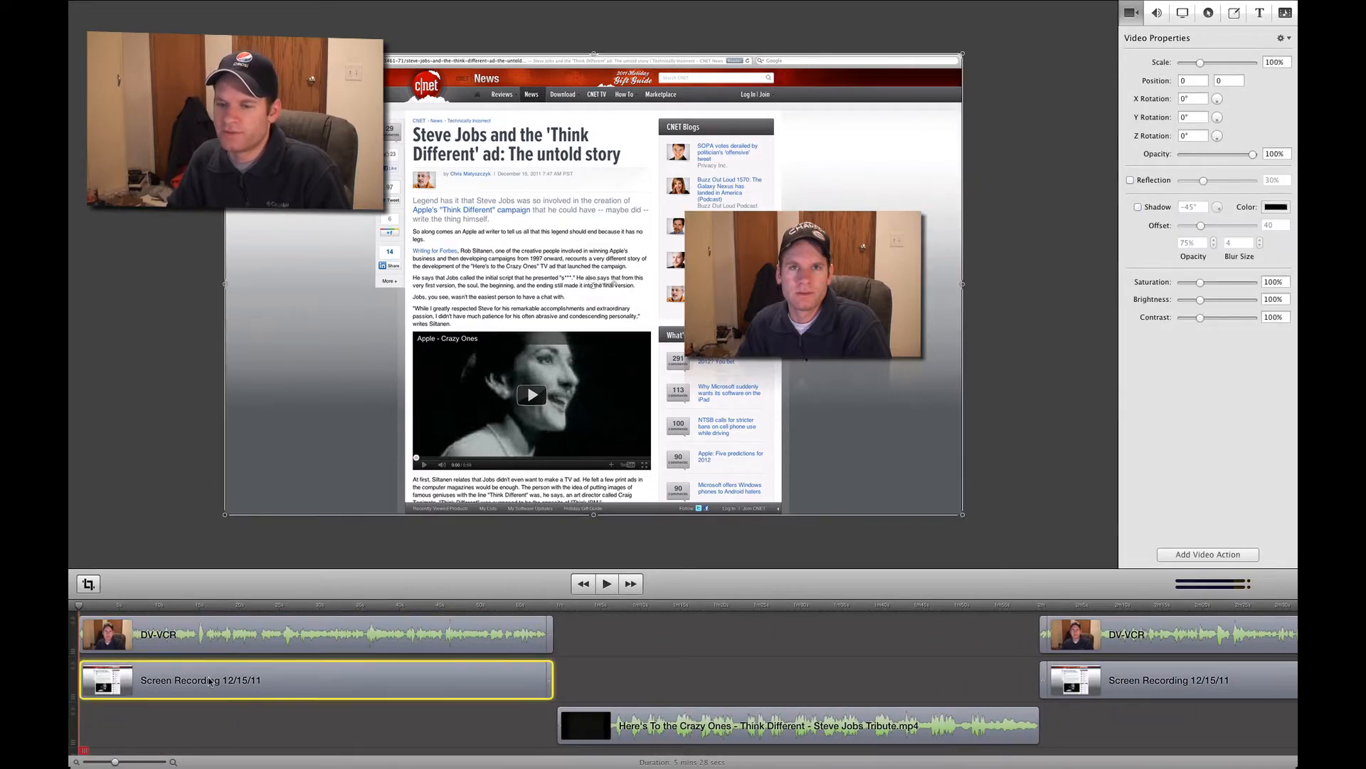
left_click(738, 715)
left_click(712, 607)
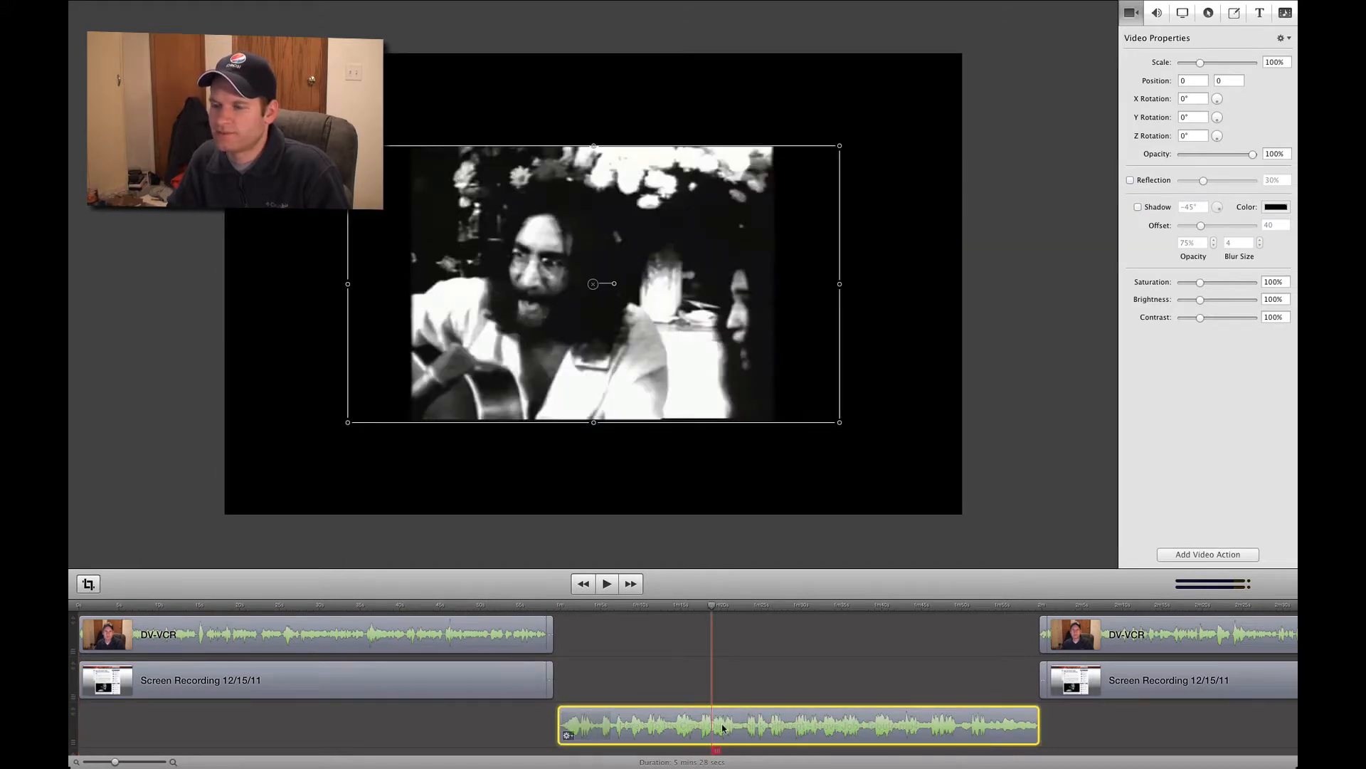
left_click_drag(712, 611, 74, 598)
scroll(924, 615, "right", 5)
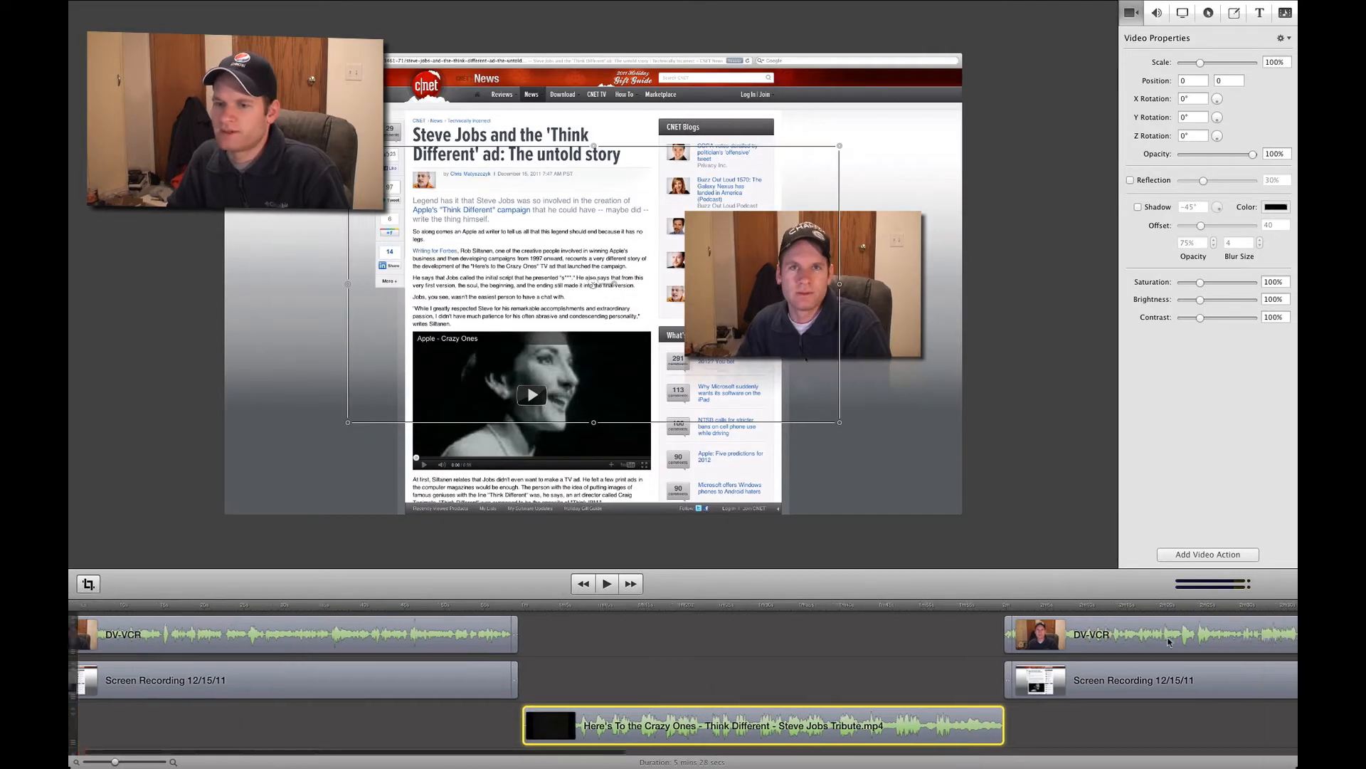
scroll(570, 666, "left", 5)
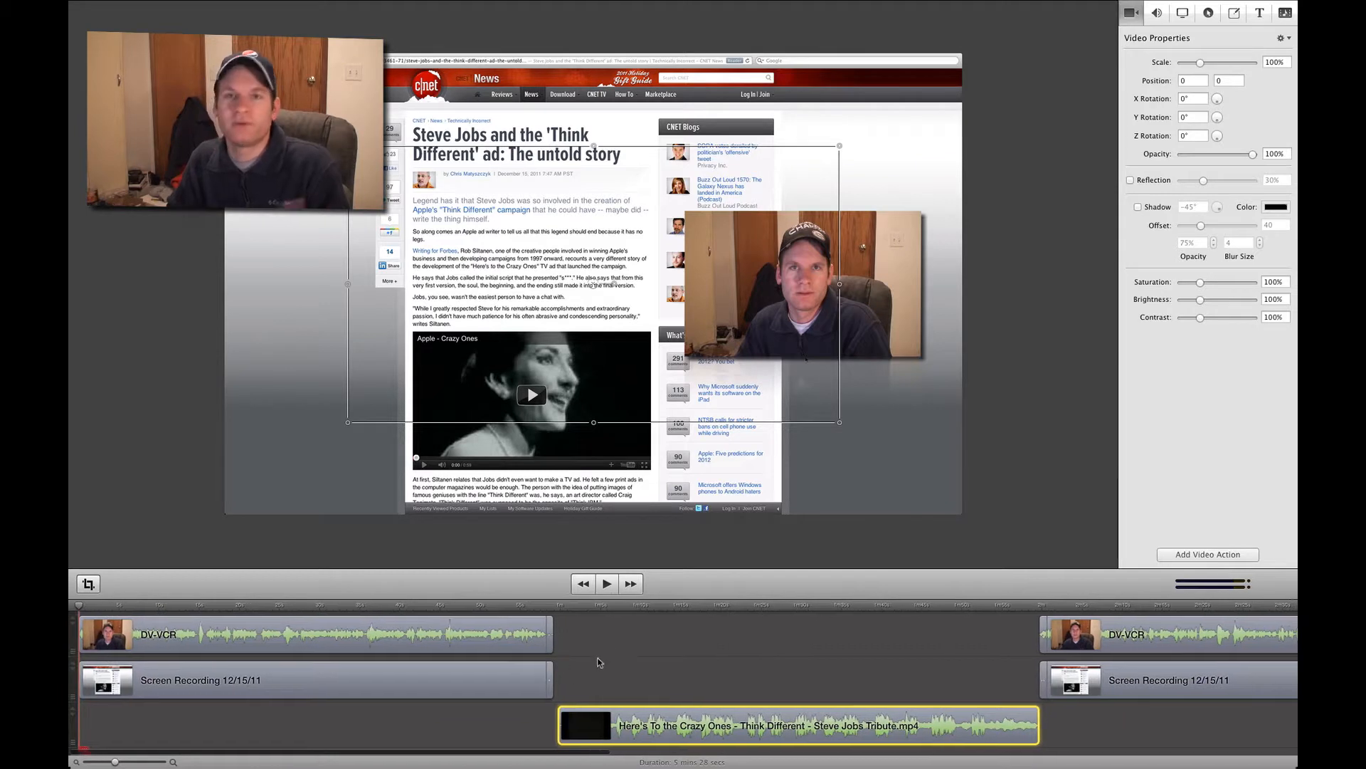
left_click(535, 714)
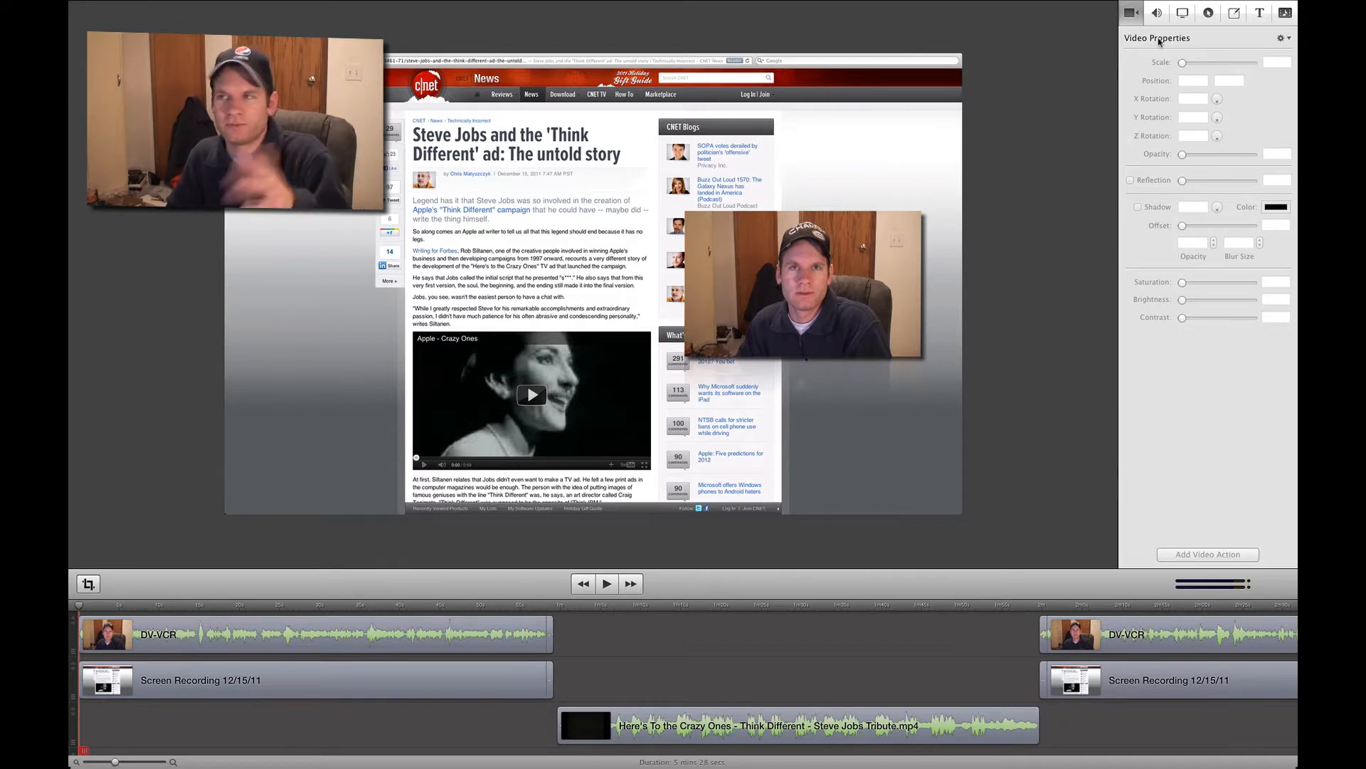
- Rotate the first DV-VCR webcam clip to a Y rotation of -6° with its Z rotation at 0°
left_click(861, 255)
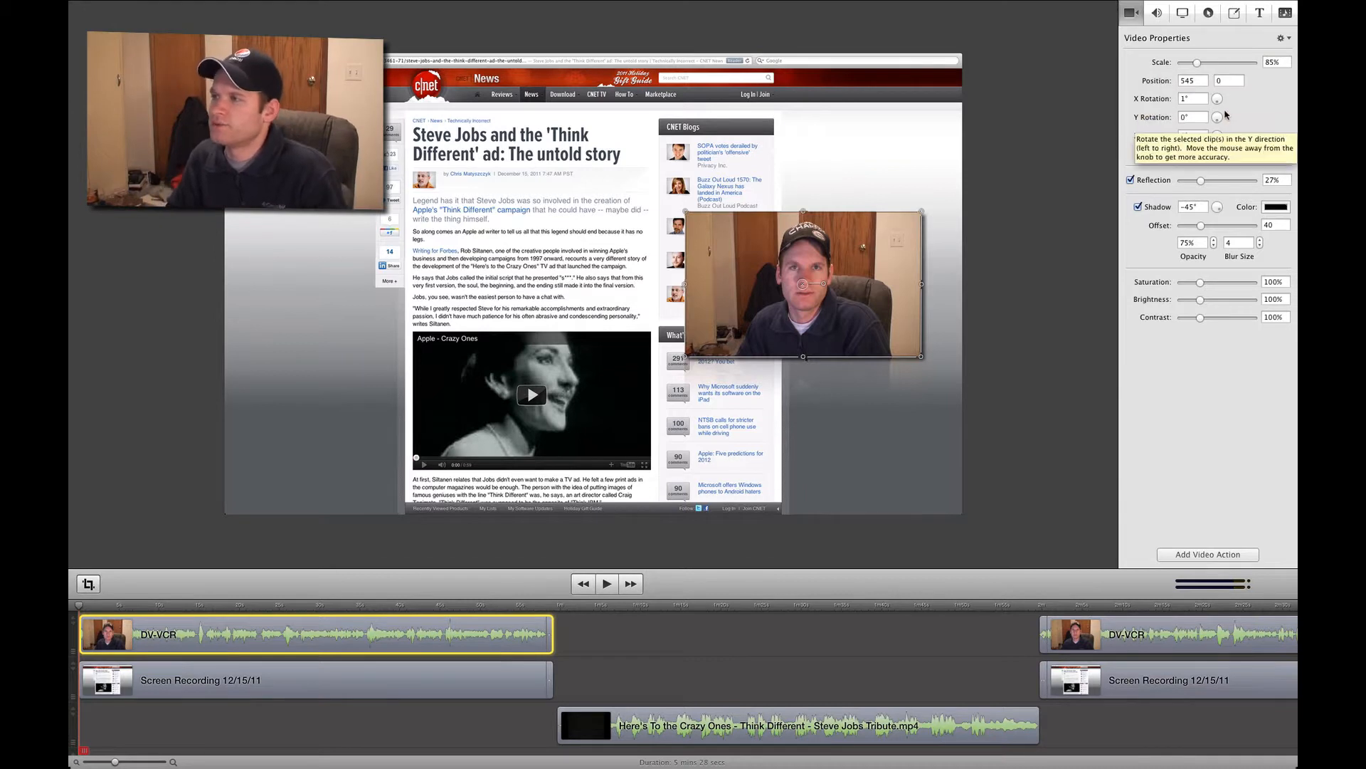
left_click_drag(1217, 117, 1219, 140)
left_click(1193, 136)
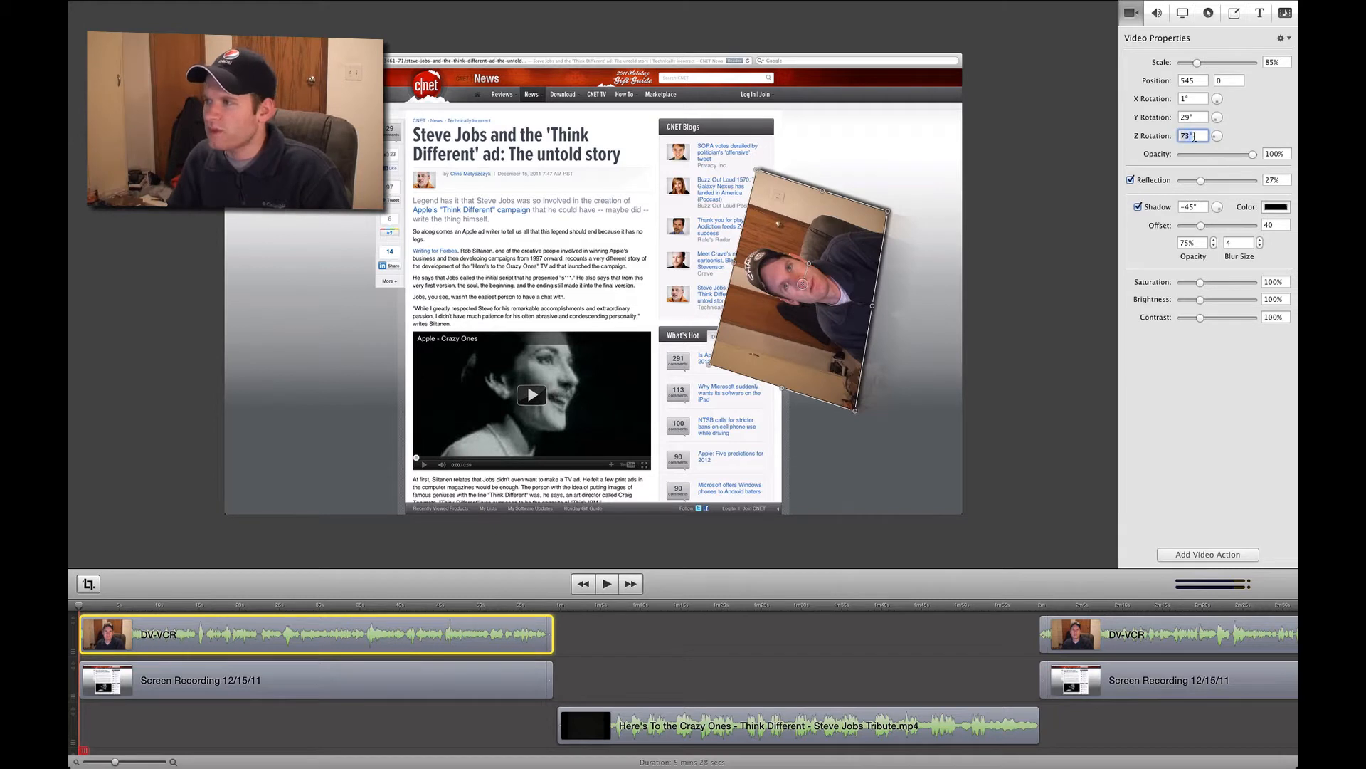
type("0")
key("Return")
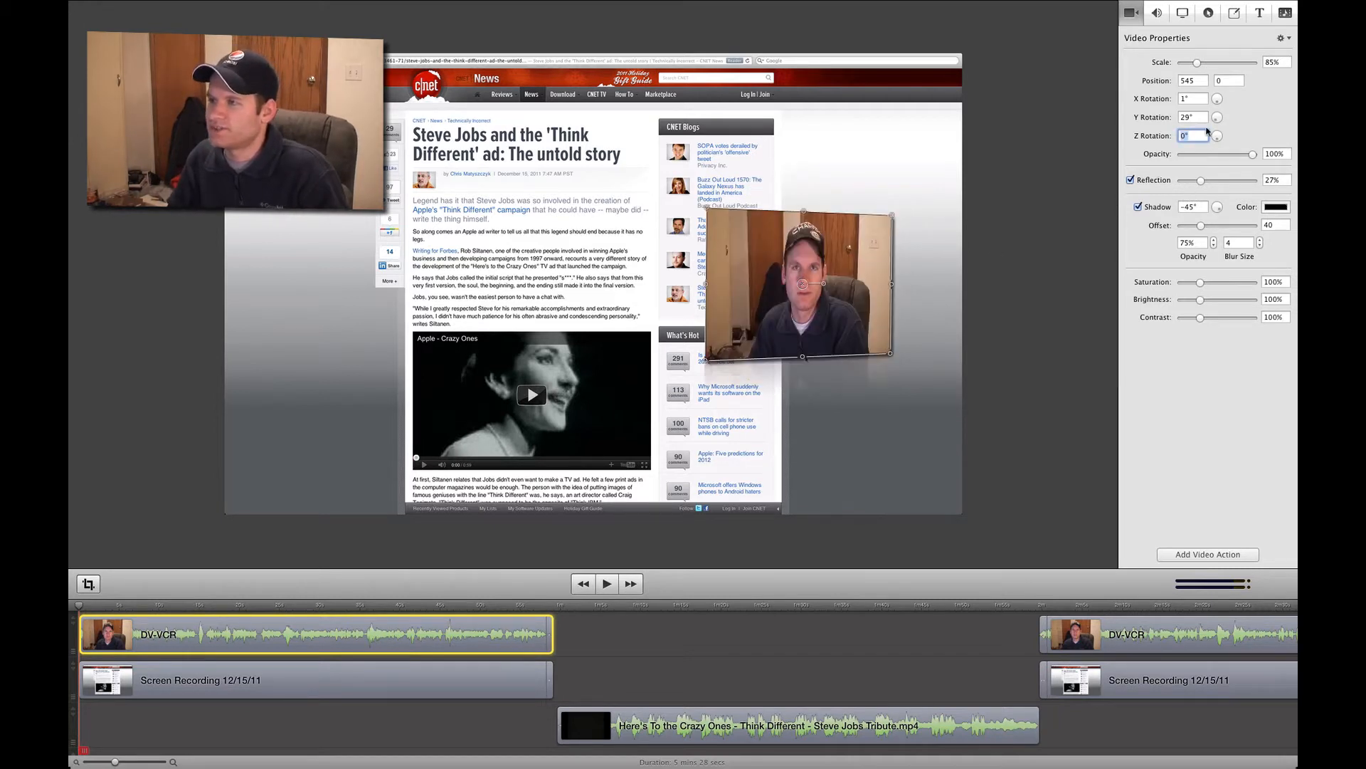
left_click_drag(1217, 121, 1218, 124)
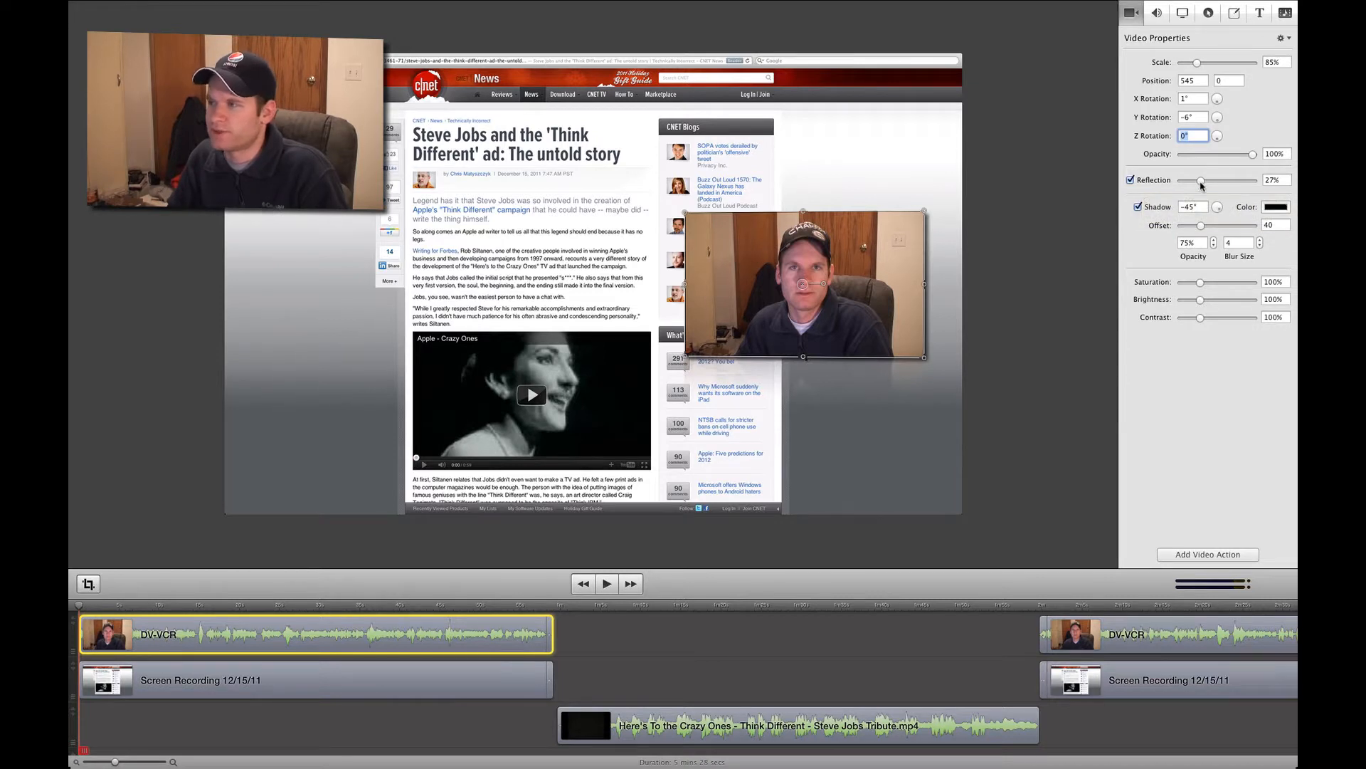
- Try the webcam clip's reflection at 100% during playback, and reduce it to 2%
left_click_drag(1201, 186, 1275, 183)
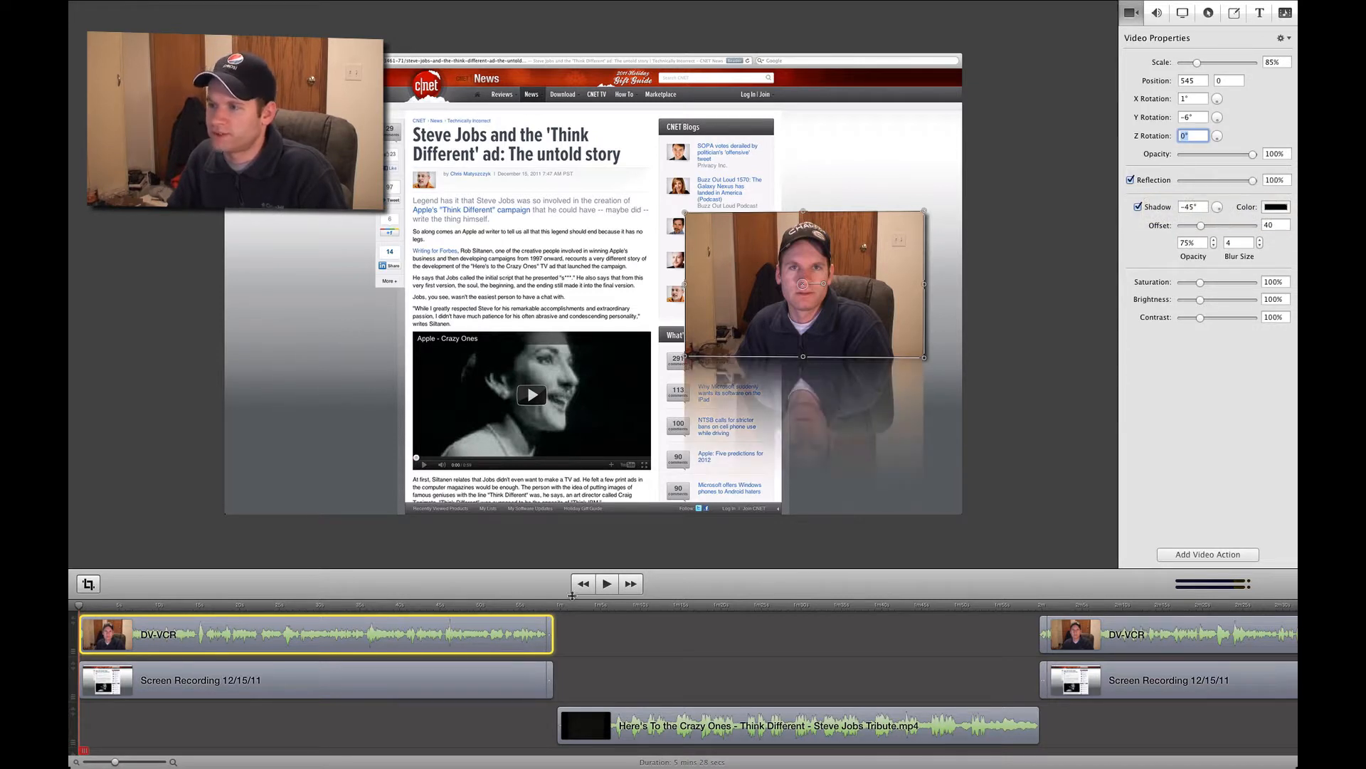
left_click(409, 610)
key("space")
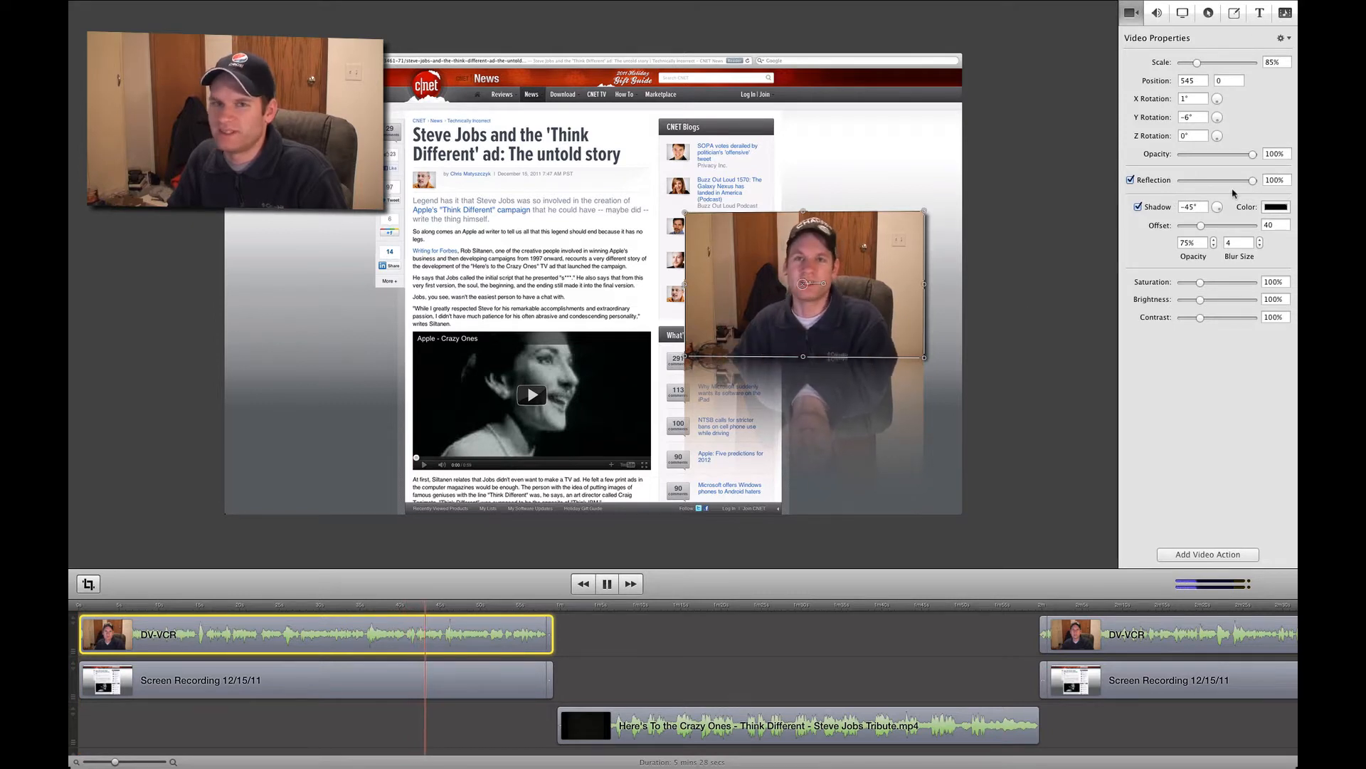
left_click_drag(1255, 184, 1184, 187)
key("space")
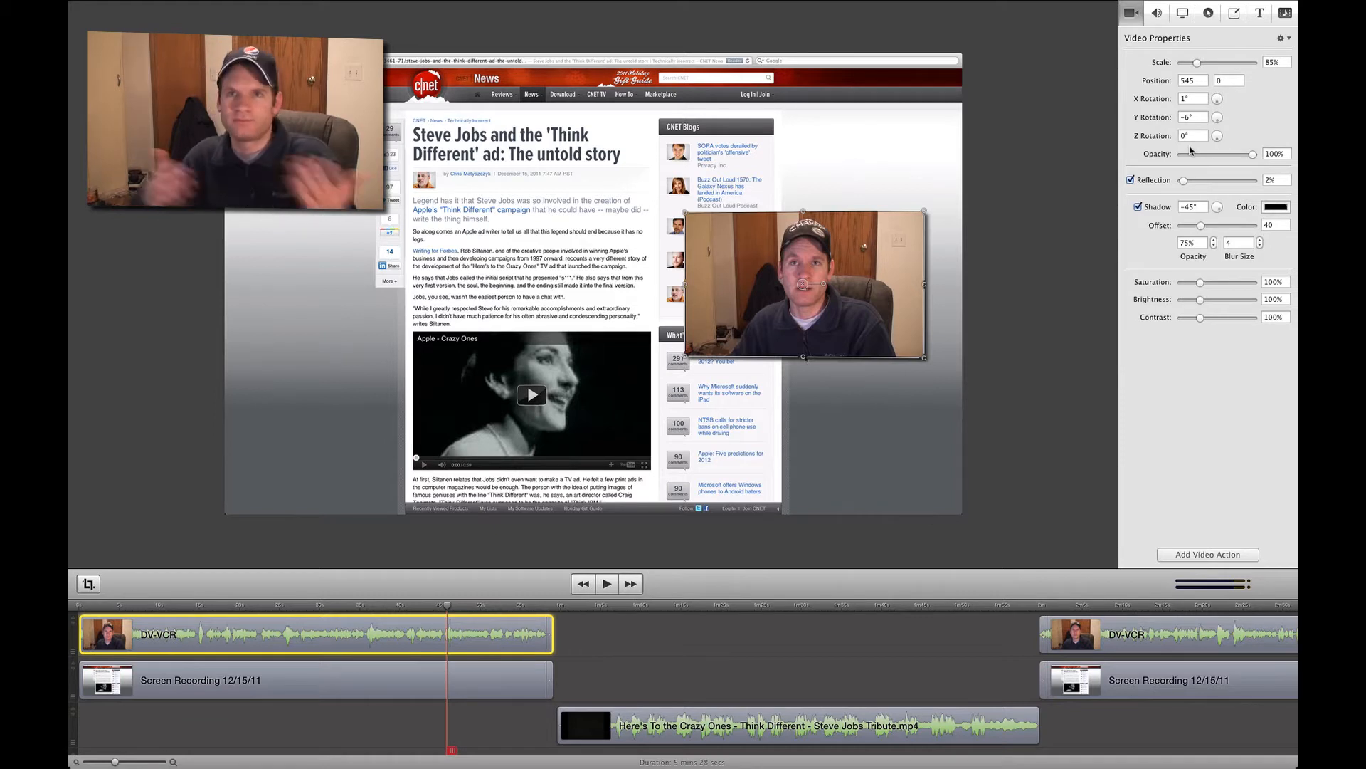
- Check the webcam clip's audio meter during playback, and look over the screen recording and callout properties
left_click(1156, 14)
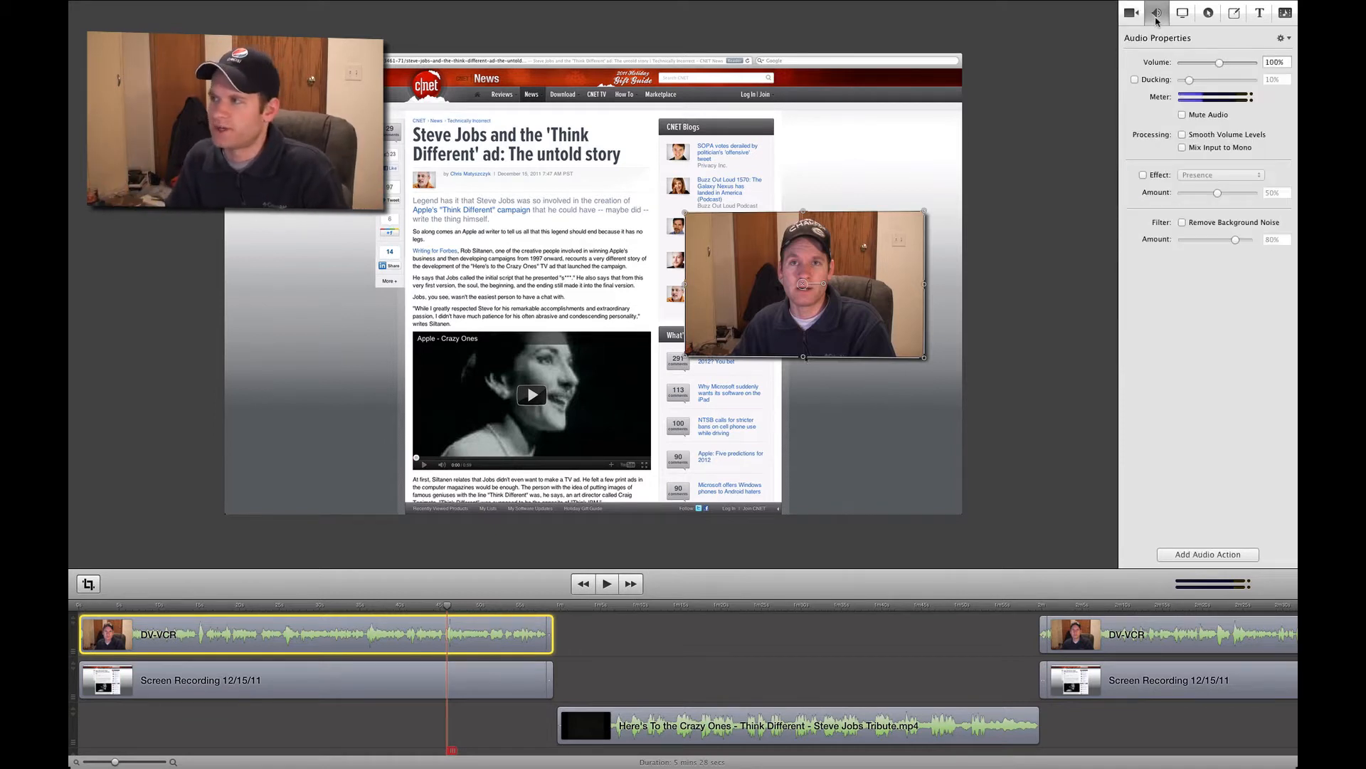
key("space")
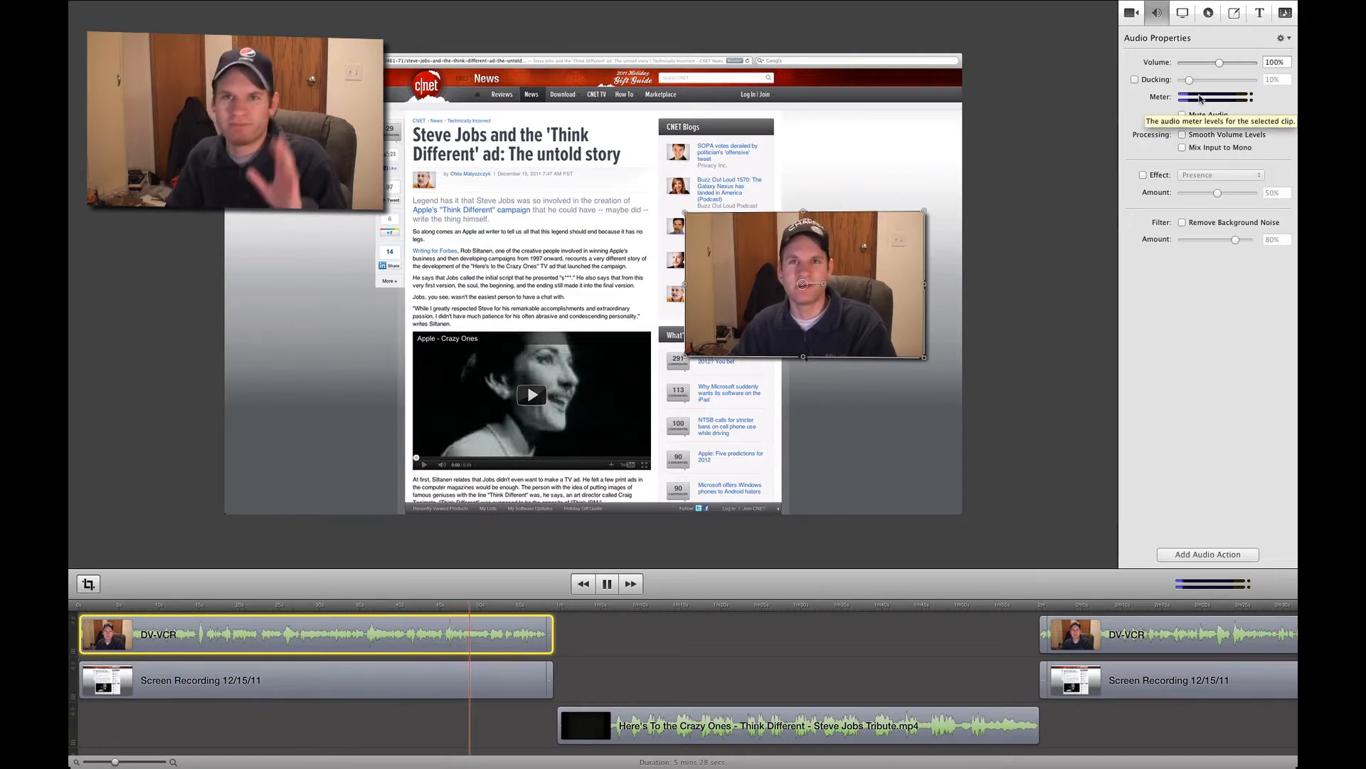
key("space")
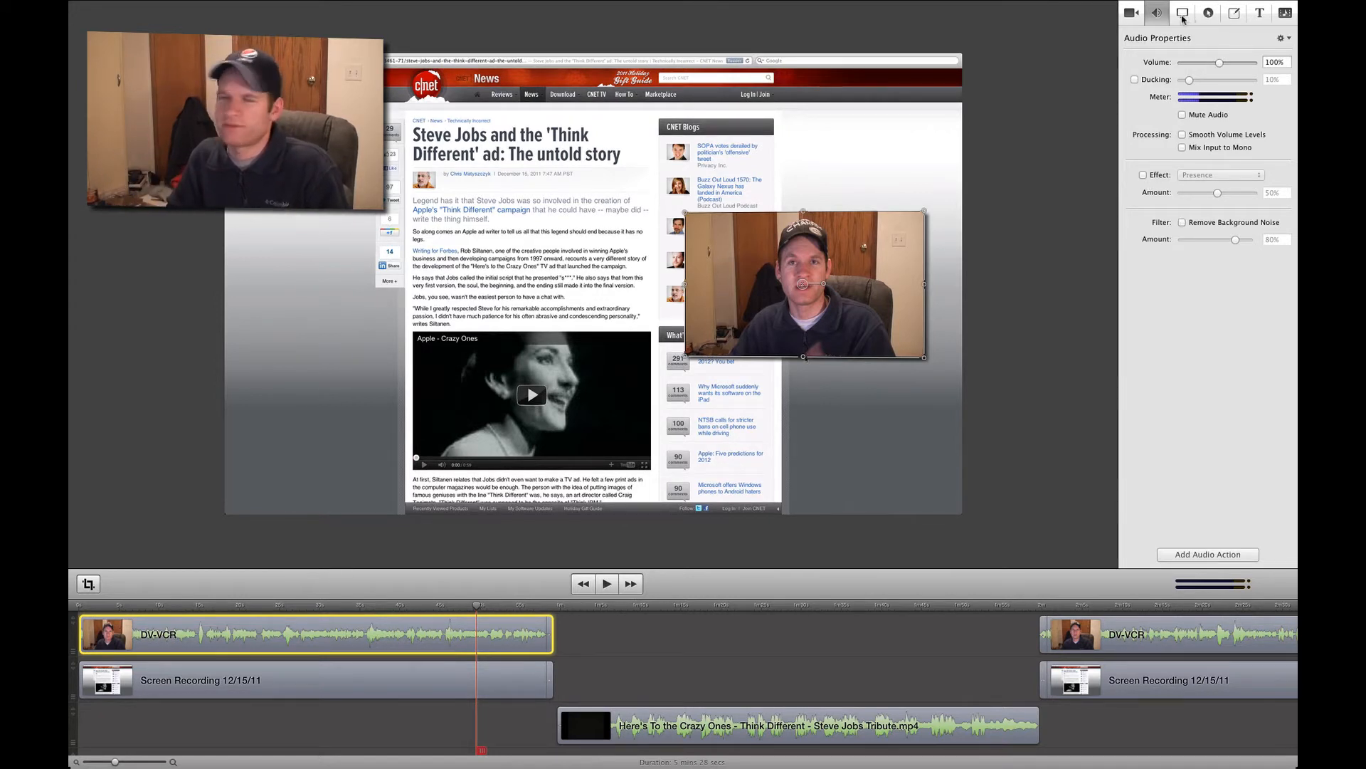
left_click(1183, 13)
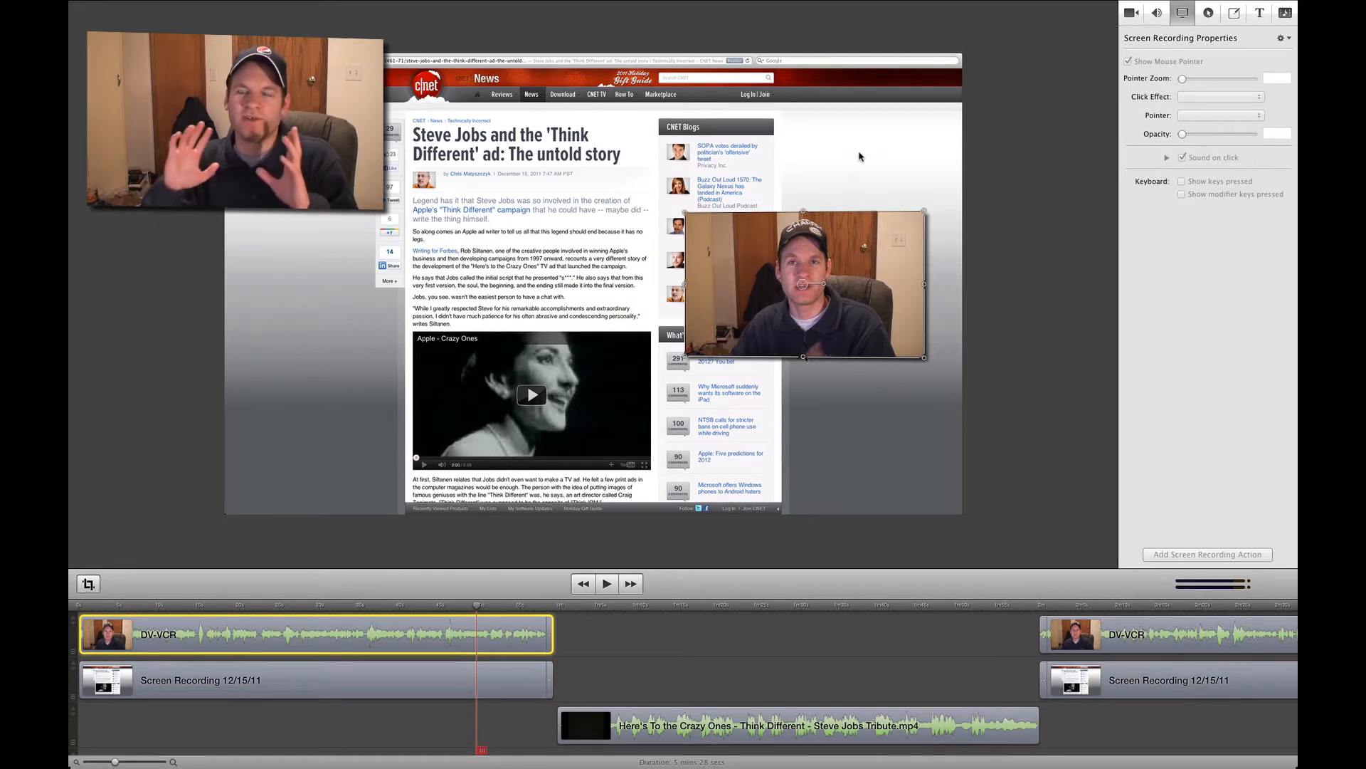
left_click(1209, 15)
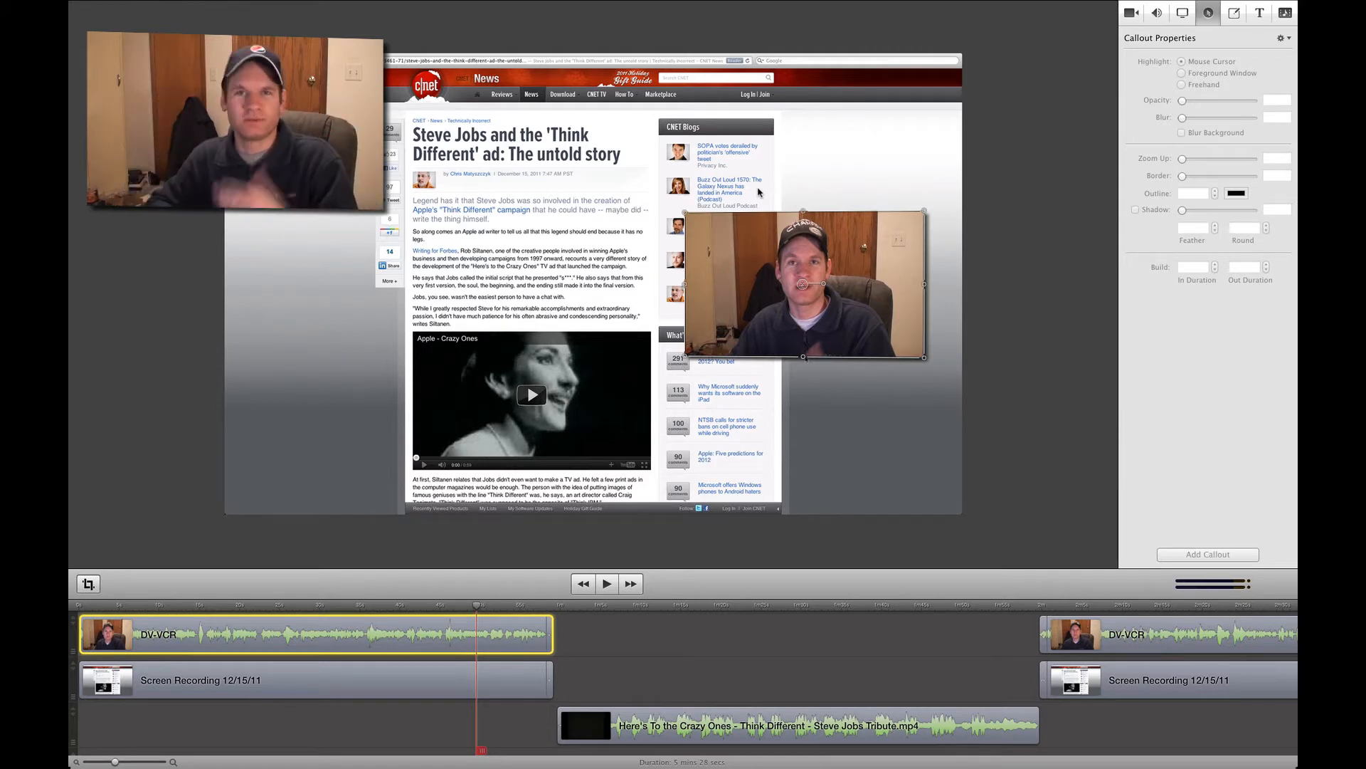
- Add an annotations clip at the playhead and draw a blue arrow from the article text to the webcam picture
left_click(1229, 17)
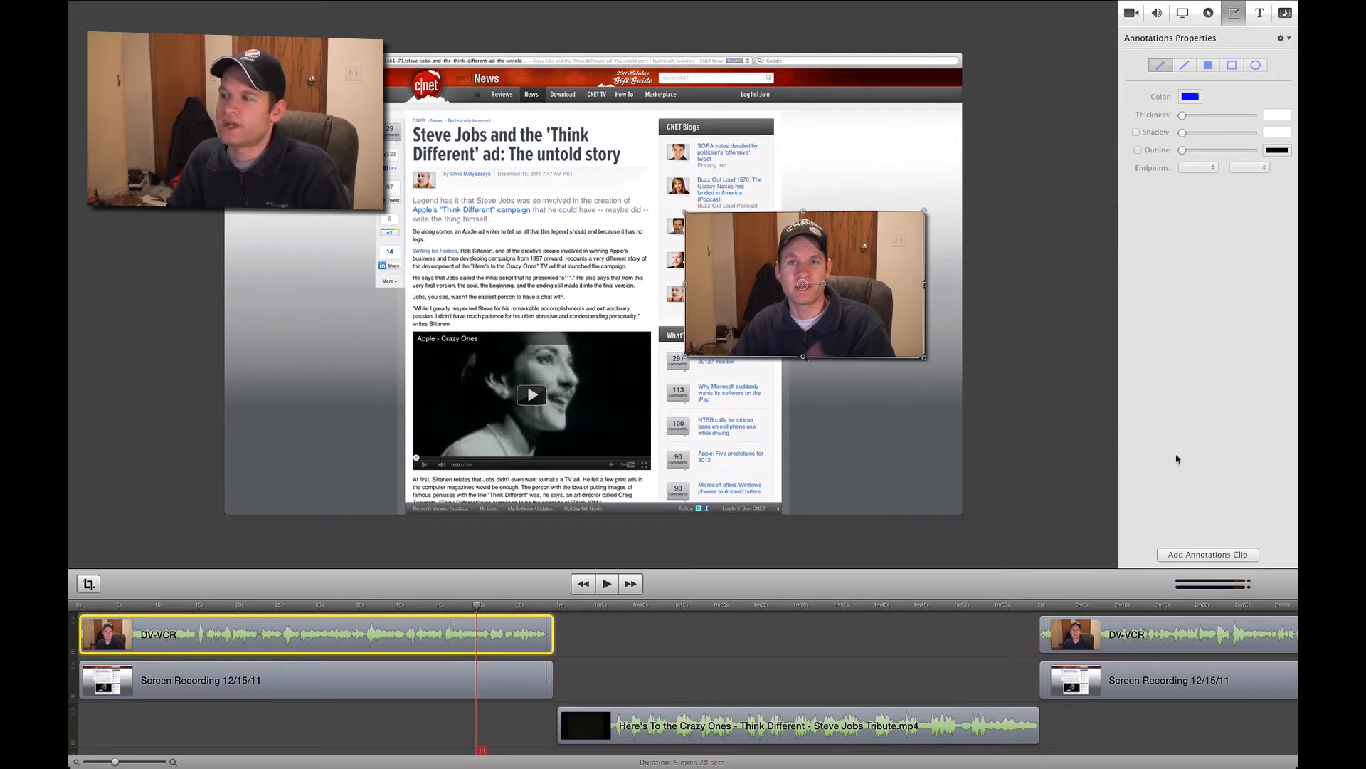
left_click(1207, 557)
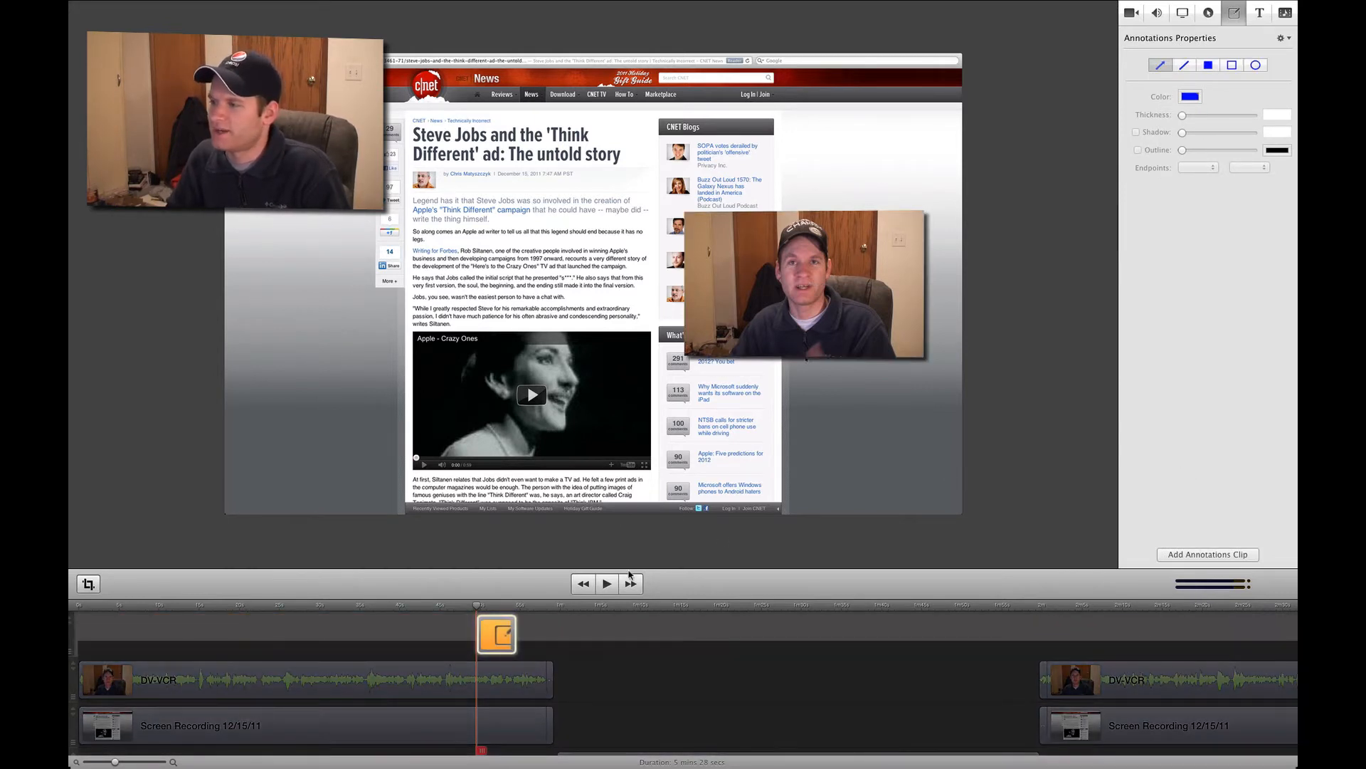
left_click_drag(480, 606, 497, 606)
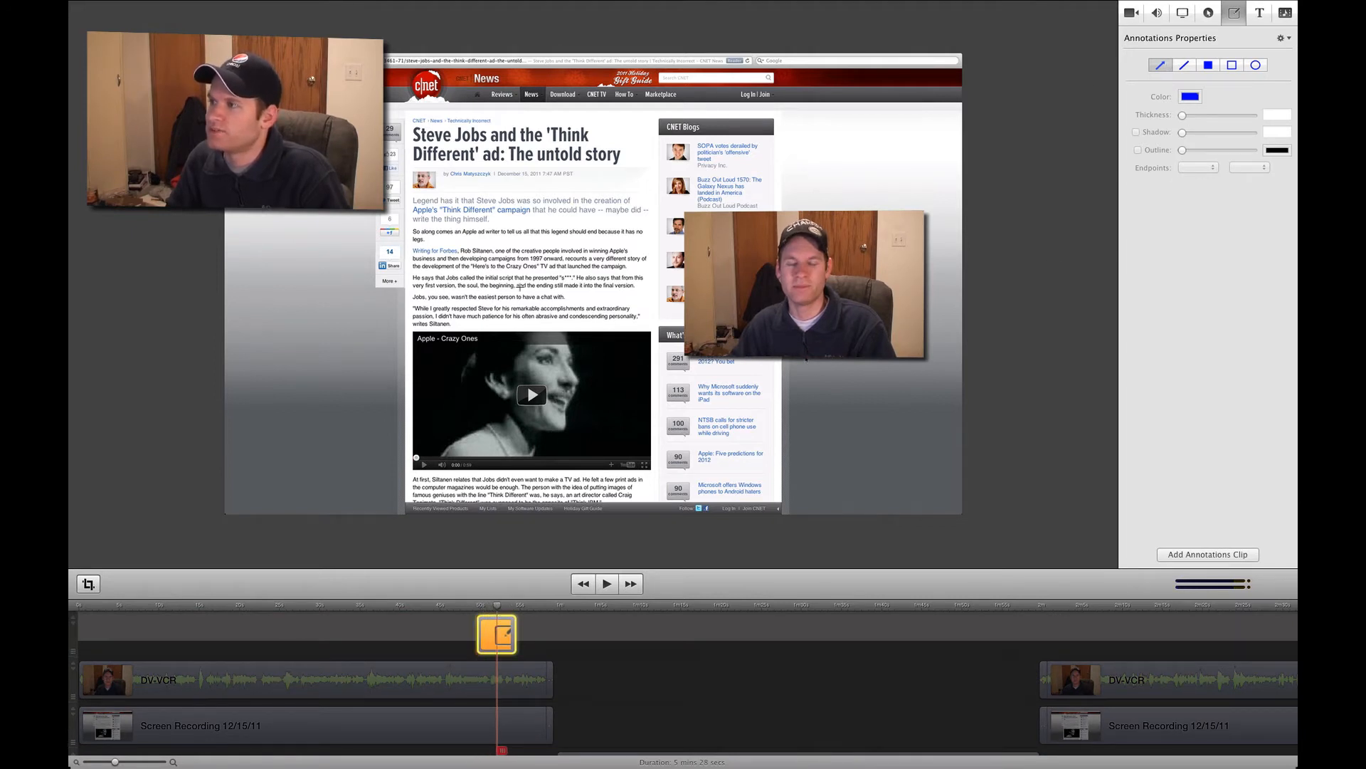
mouse_move(648, 282)
left_mouse_down()
mouse_move(594, 313)
mouse_move(711, 269)
mouse_move(781, 264)
left_mouse_up()
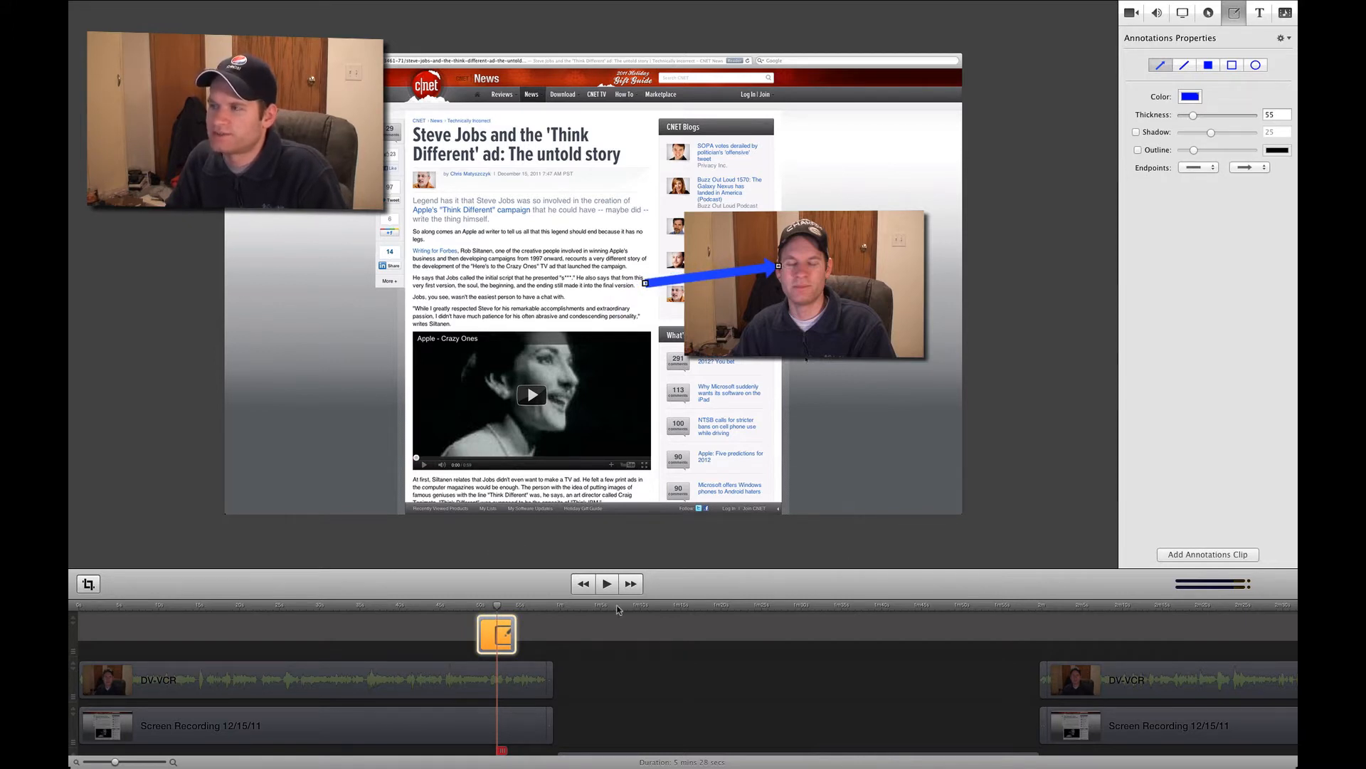
- Play the arrow annotation from its start and delete the annotations clip
left_click(478, 606)
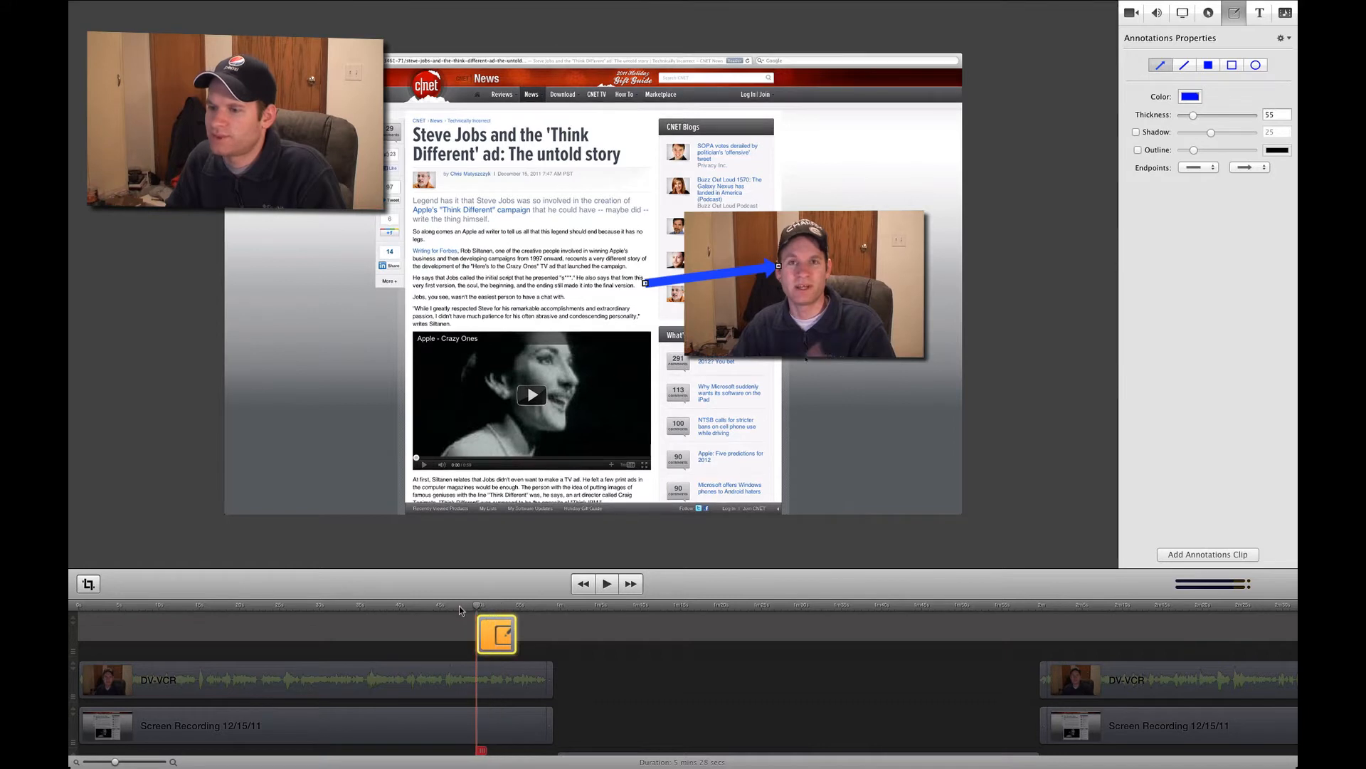
key("space")
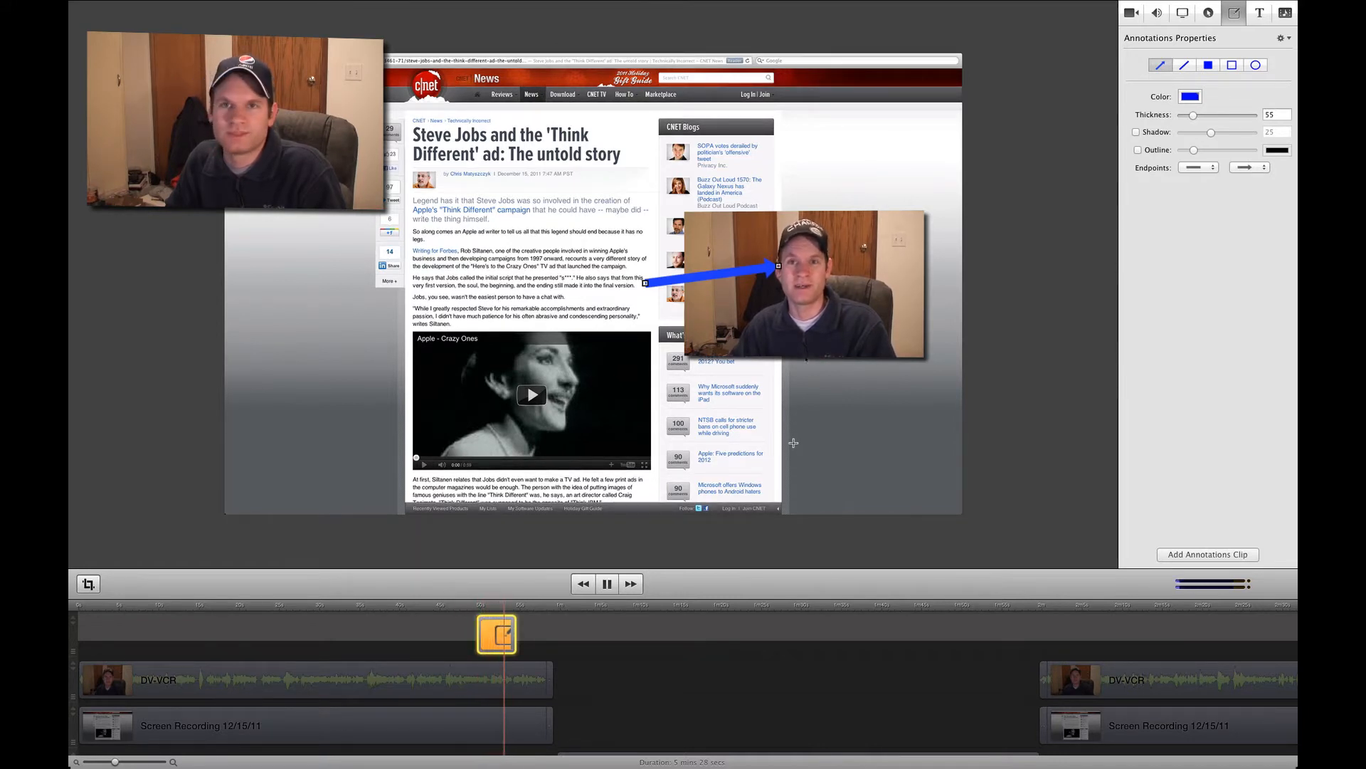
key("space")
key("Delete")
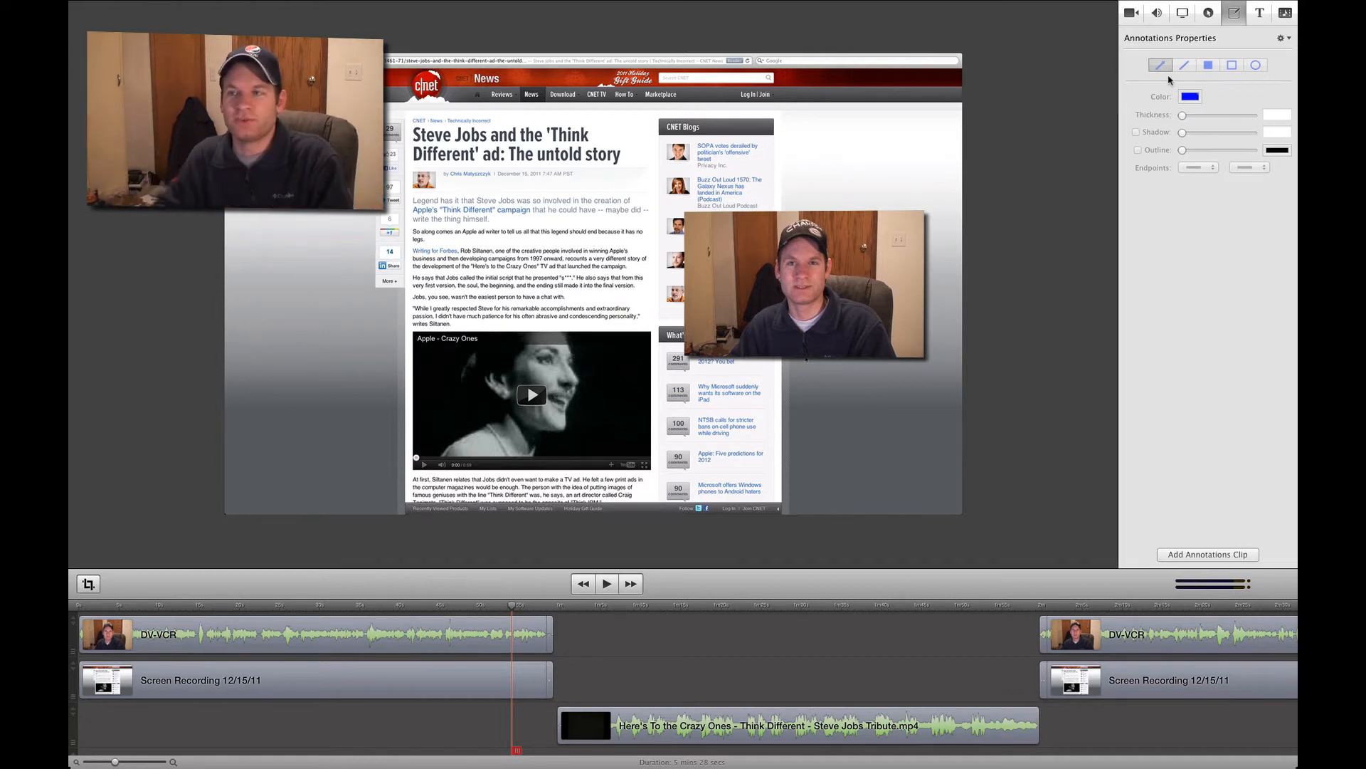
- Look over the text properties and the document's media library, and return to the video properties
left_click(1258, 15)
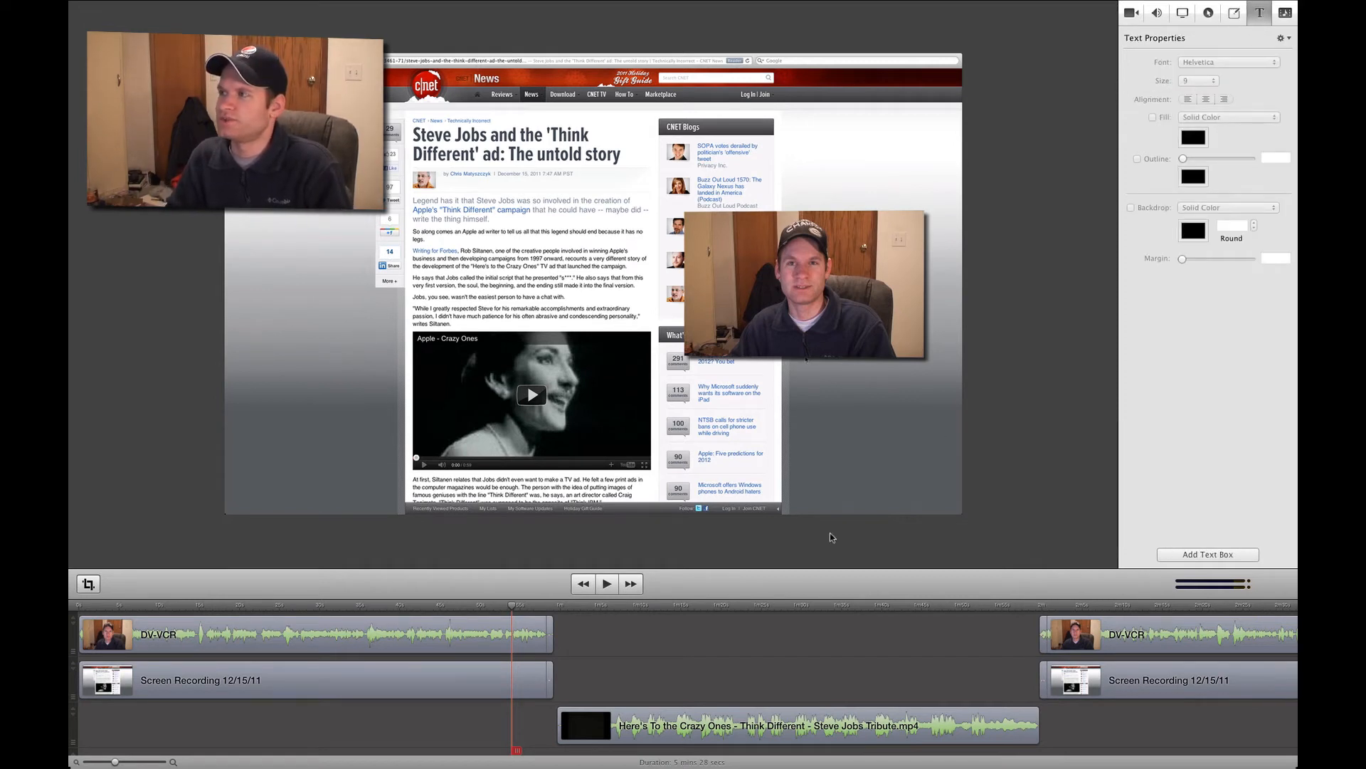
scroll(1032, 623, "right", 5)
scroll(1034, 624, "right", 3)
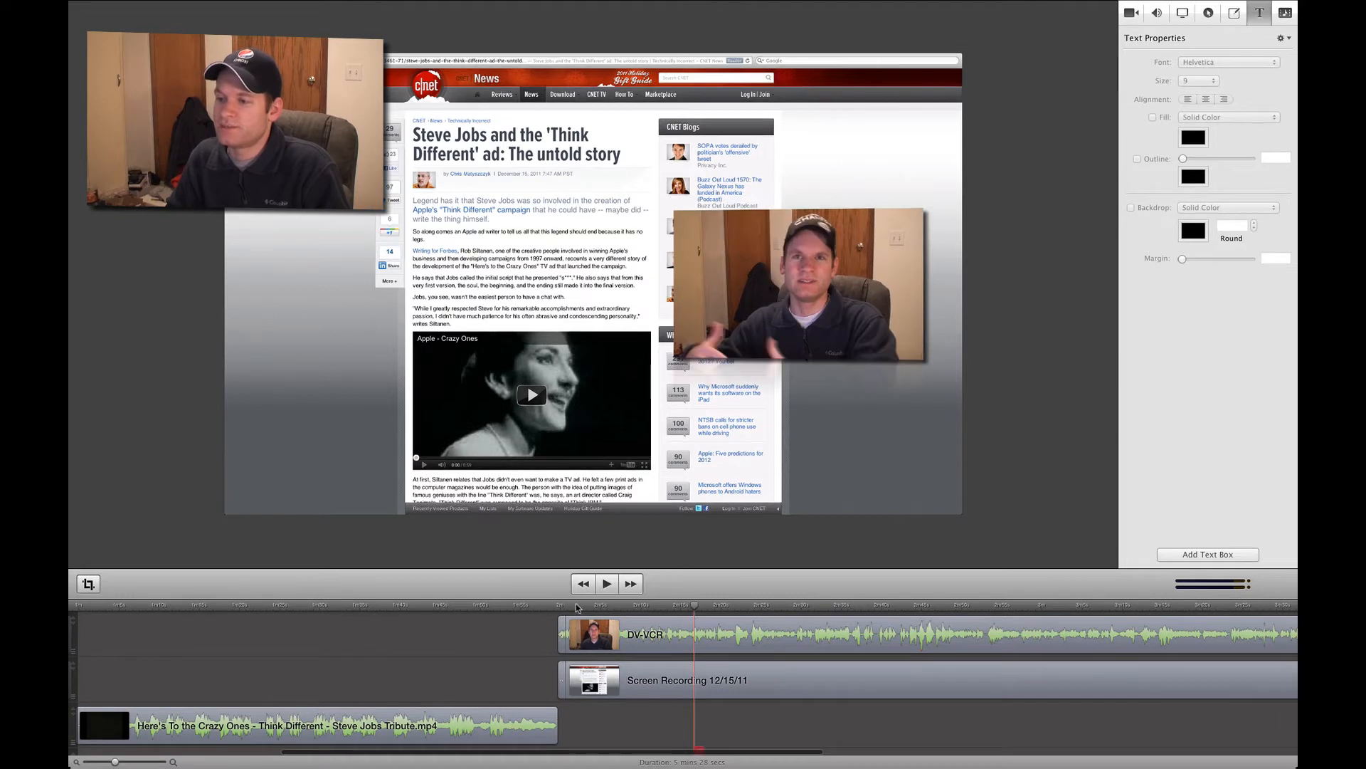
scroll(579, 608, "left", 10)
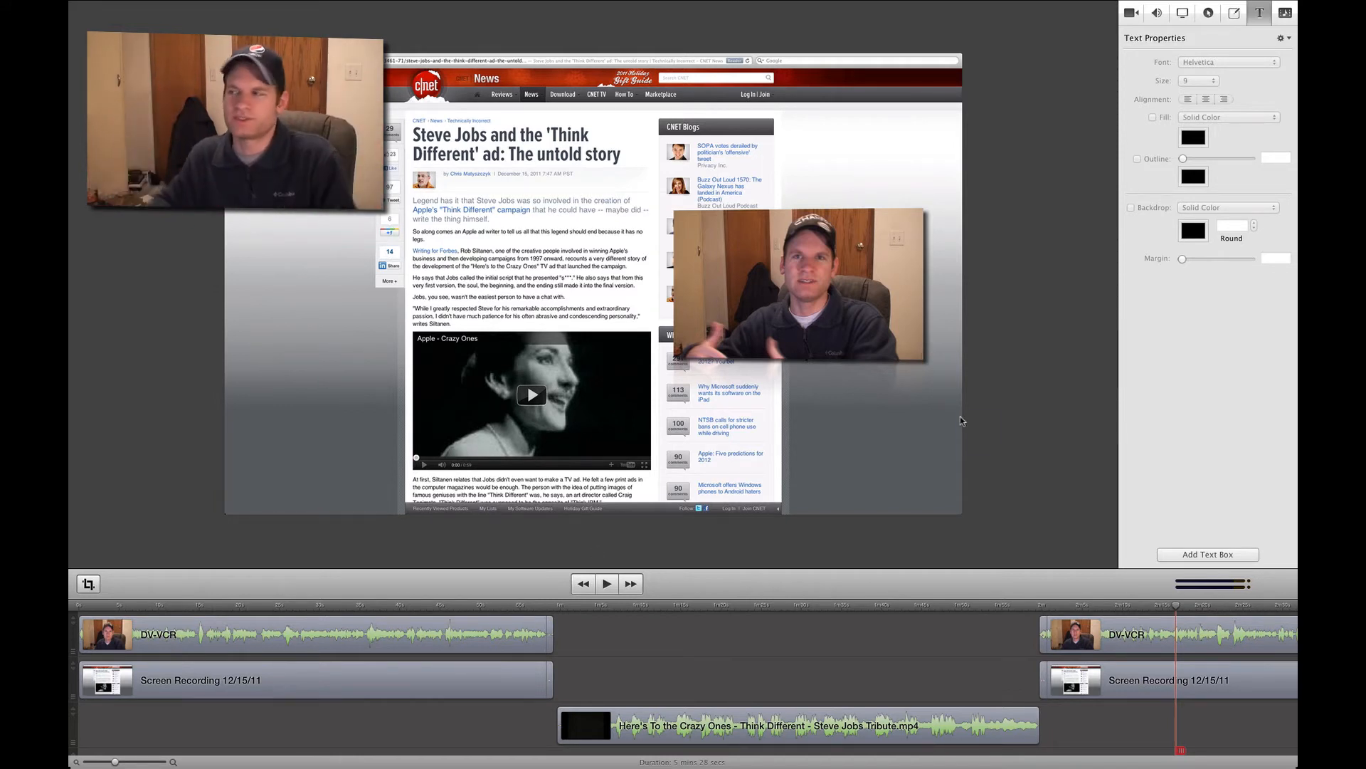
left_click(1285, 14)
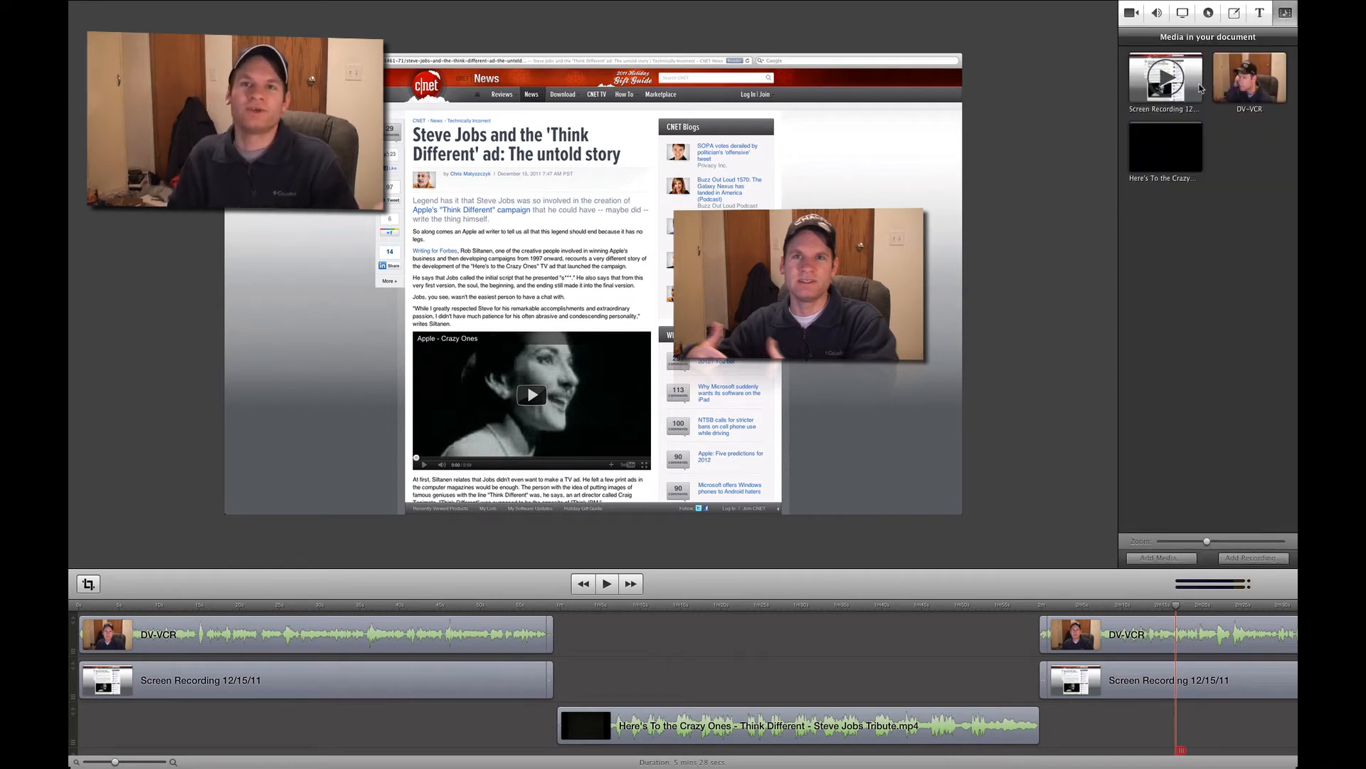
left_click(1131, 14)
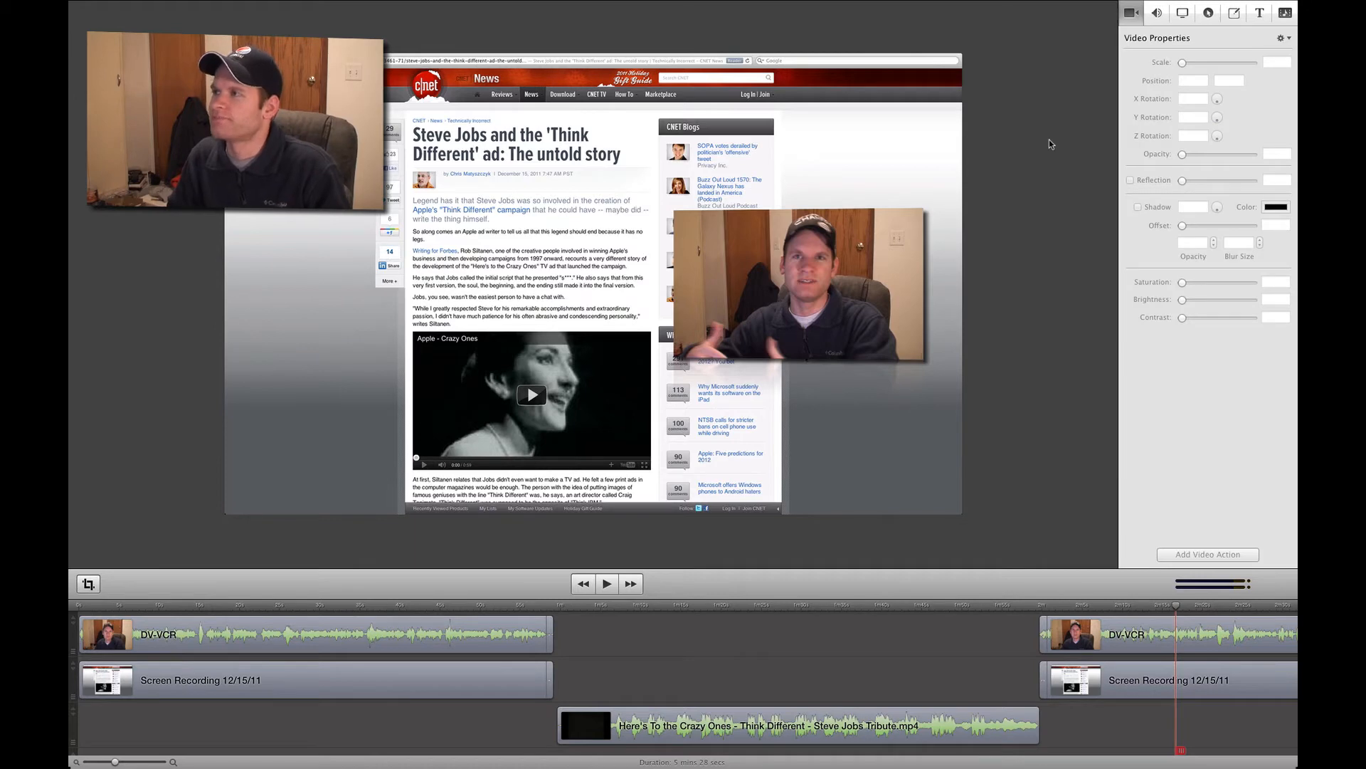